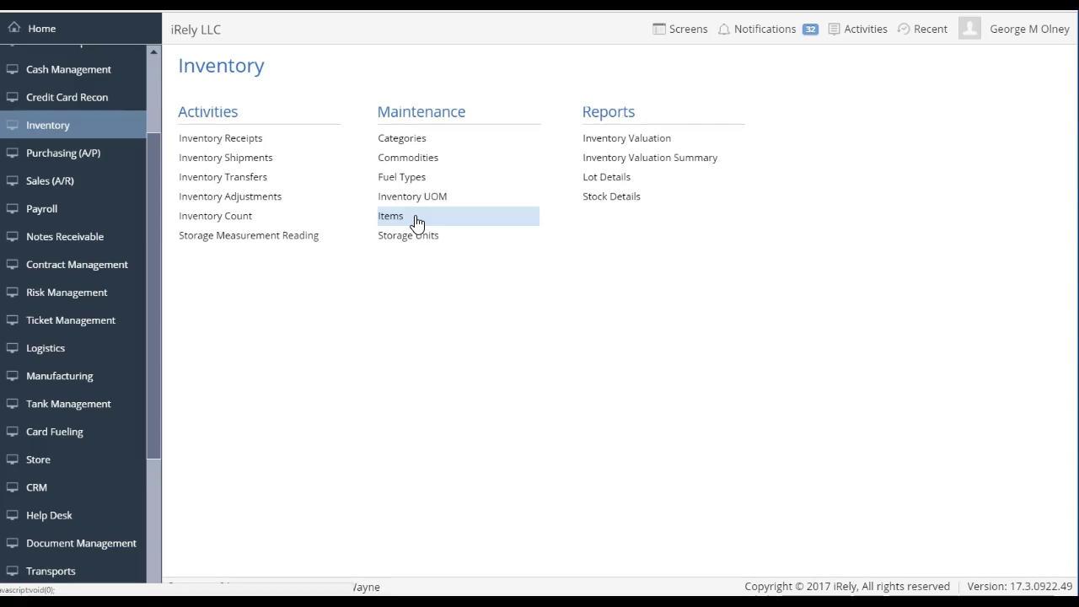
Filter the inventory Items list to the Grains category and open the Black Pepper item.
{"action": "right_click", "coordinate": [417, 221]}
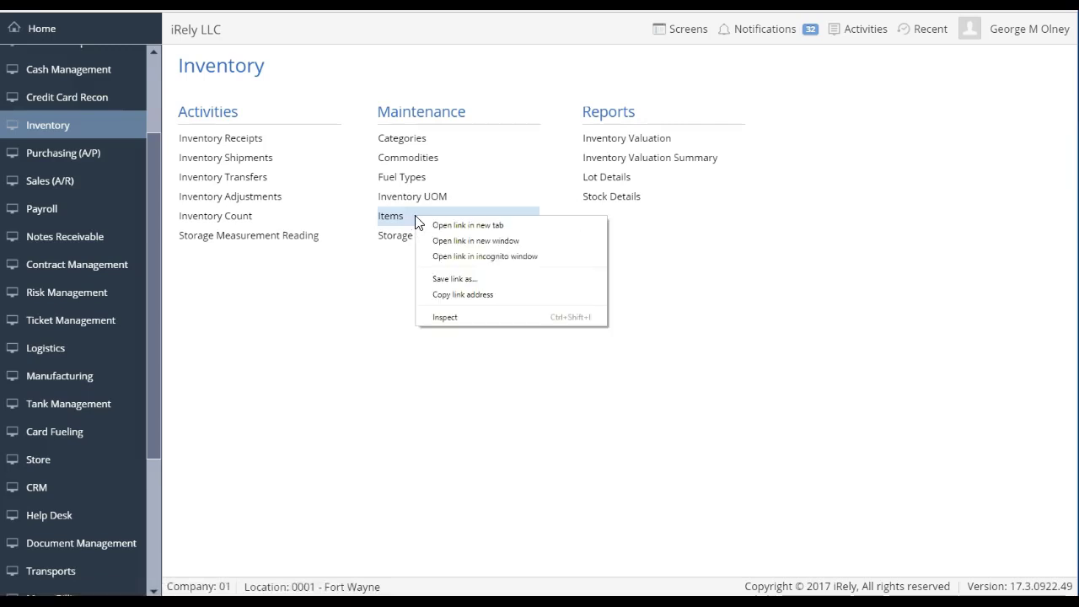
{"action": "left_click", "coordinate": [407, 216]}
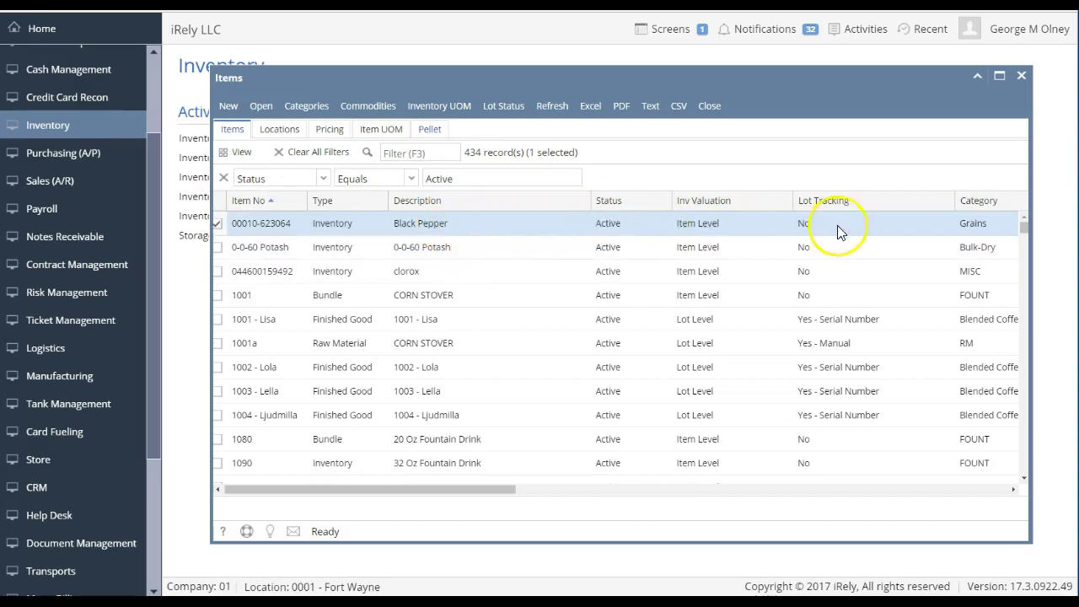
{"action": "left_click_drag", "start_coordinate": [969, 225], "coordinate": [932, 181]}
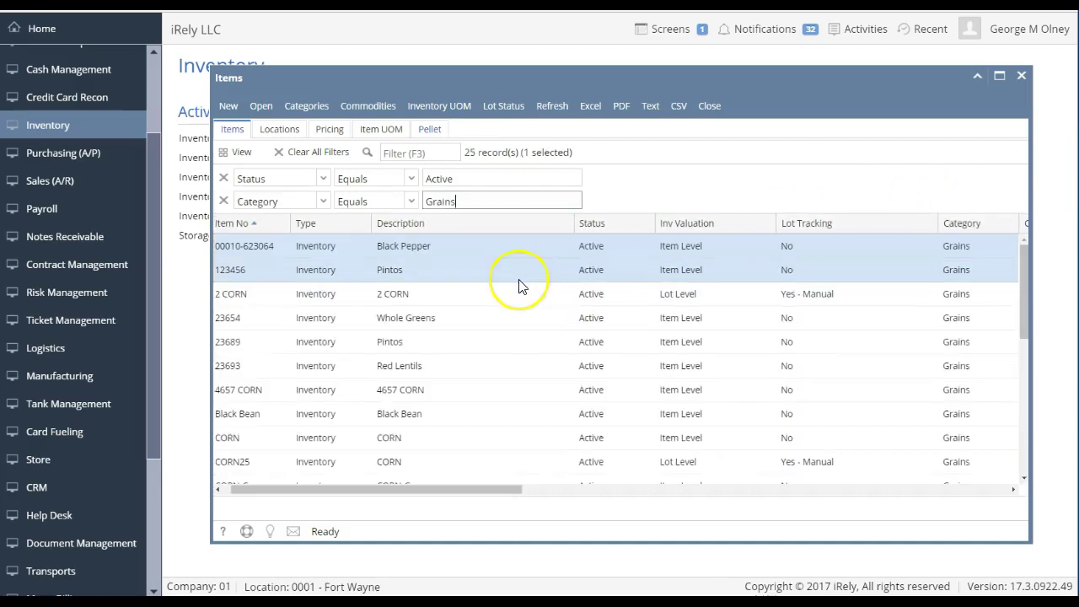
{"action": "left_click", "coordinate": [515, 287]}
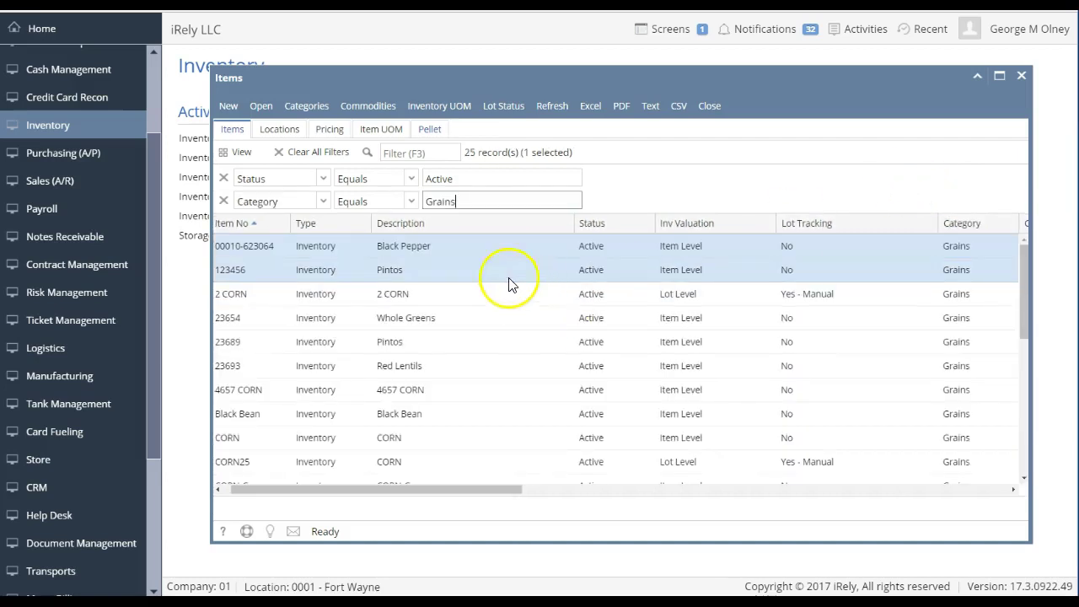
{"action": "double_click", "coordinate": [465, 246]}
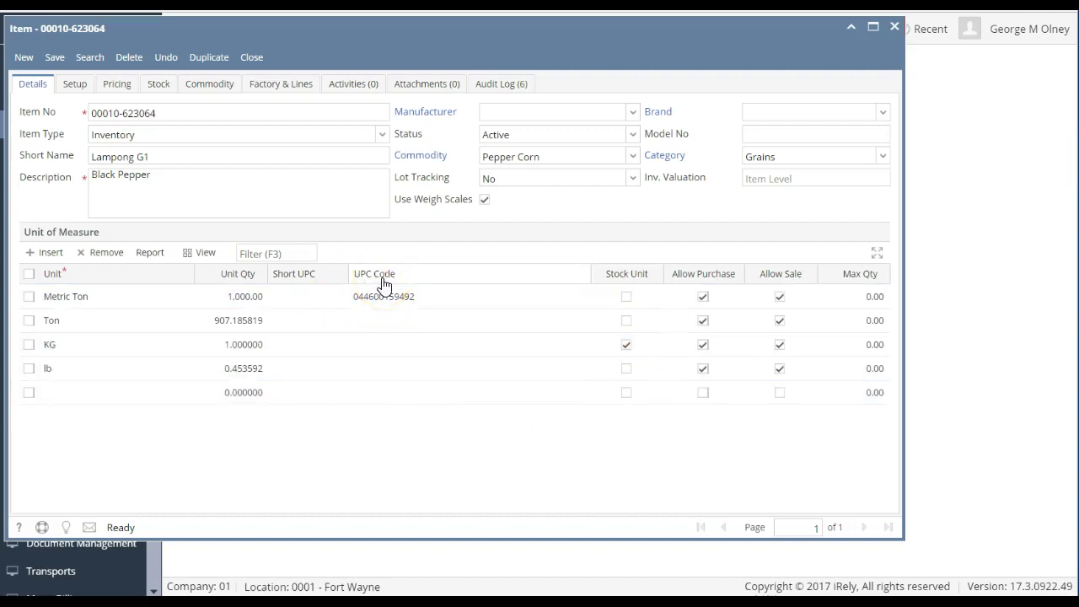
Examine the item's number and the UPC codes of its units of measure.
{"action": "left_click", "coordinate": [363, 293]}
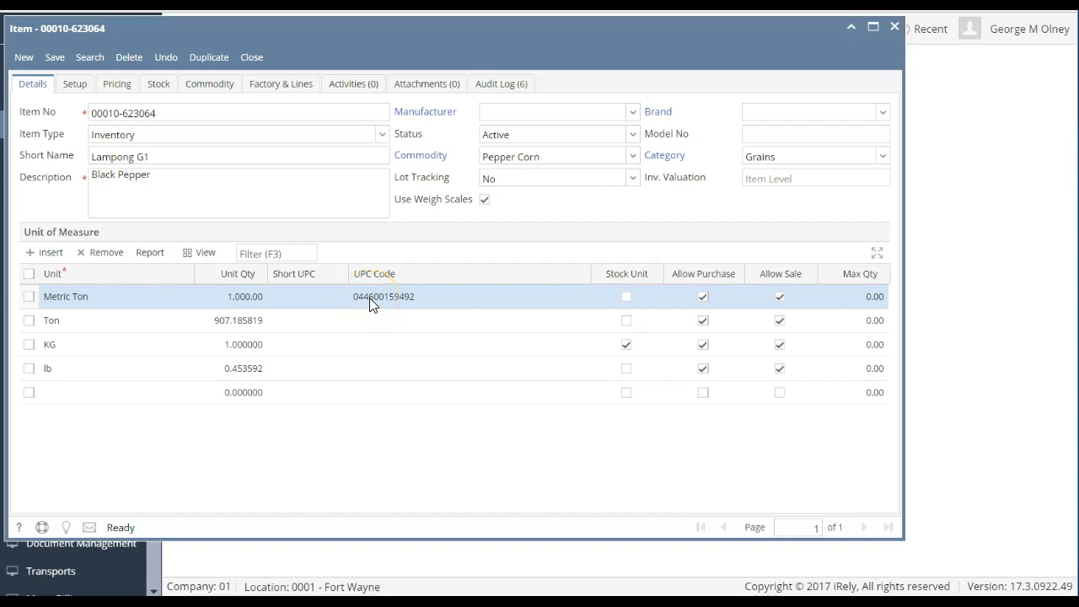
{"action": "left_click", "coordinate": [385, 333]}
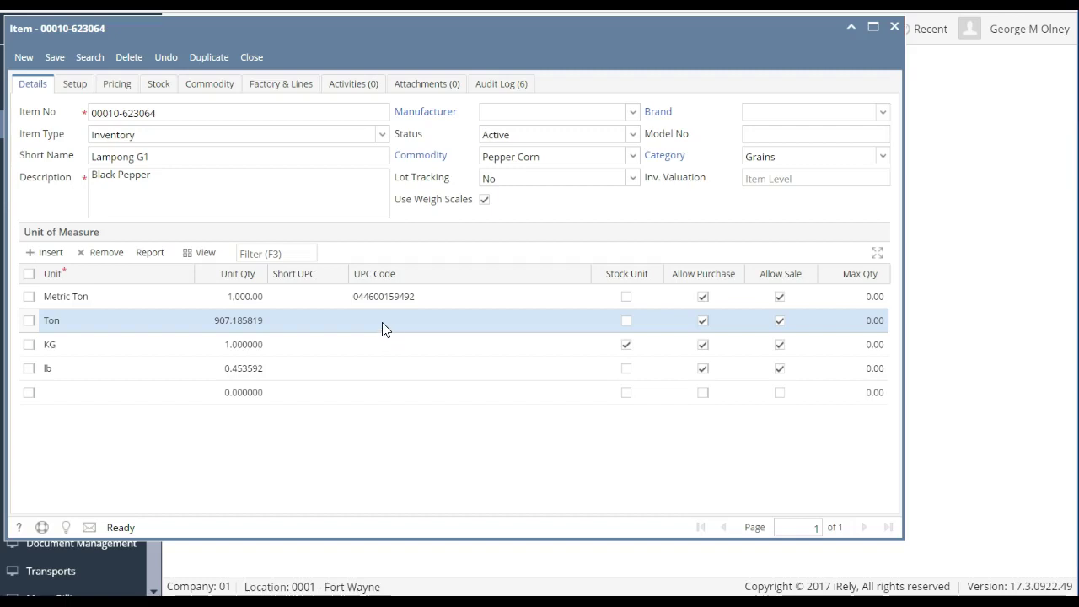
{"action": "left_click", "coordinate": [385, 294]}
{"action": "left_click", "coordinate": [272, 114]}
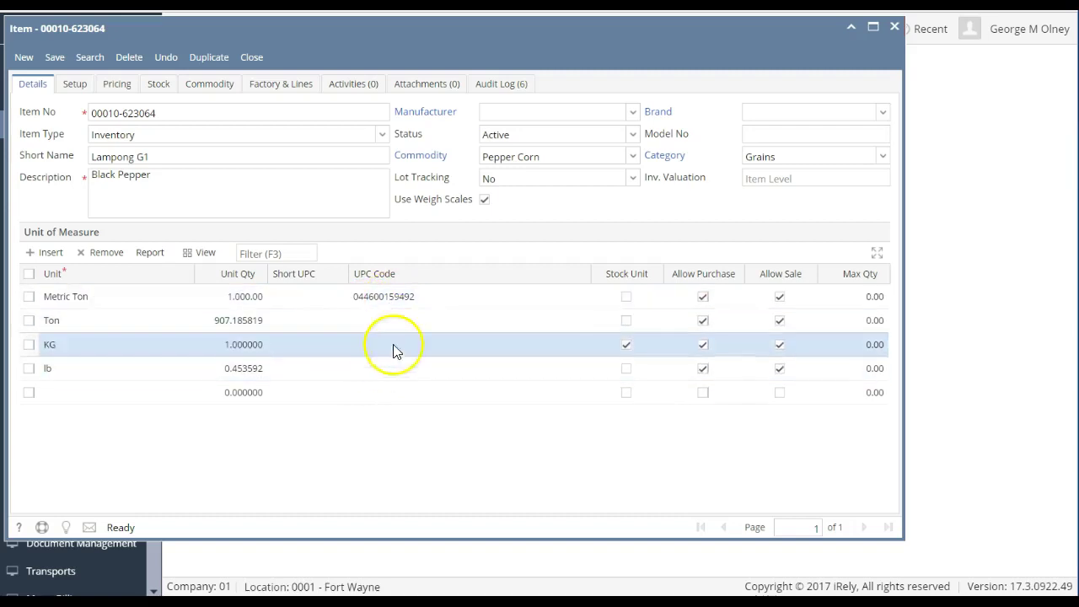
{"action": "left_click", "coordinate": [393, 306]}
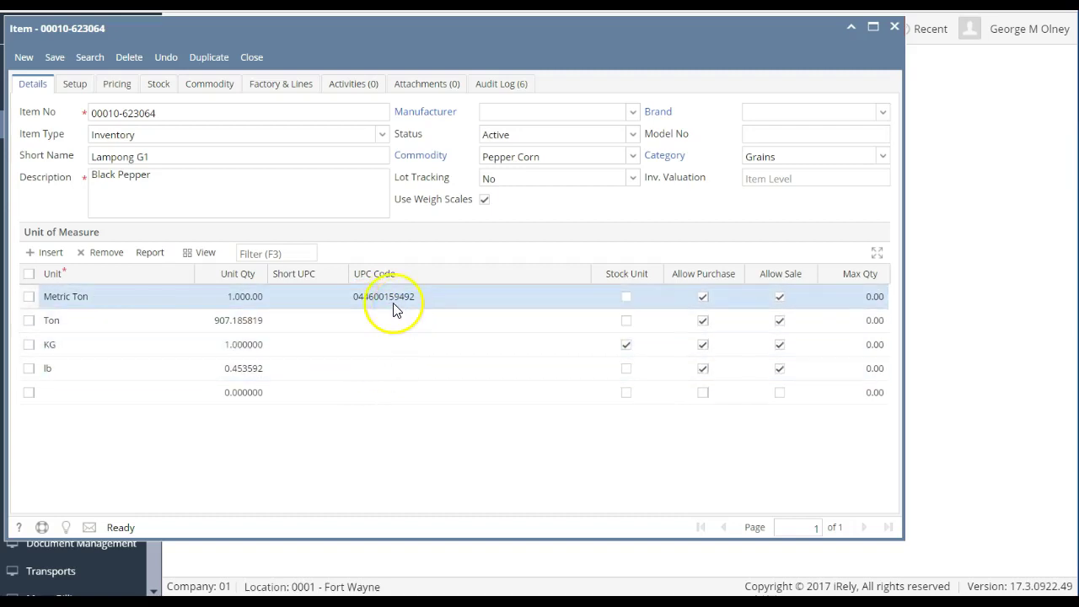
{"action": "left_click", "coordinate": [373, 307]}
{"action": "left_click", "coordinate": [384, 301]}
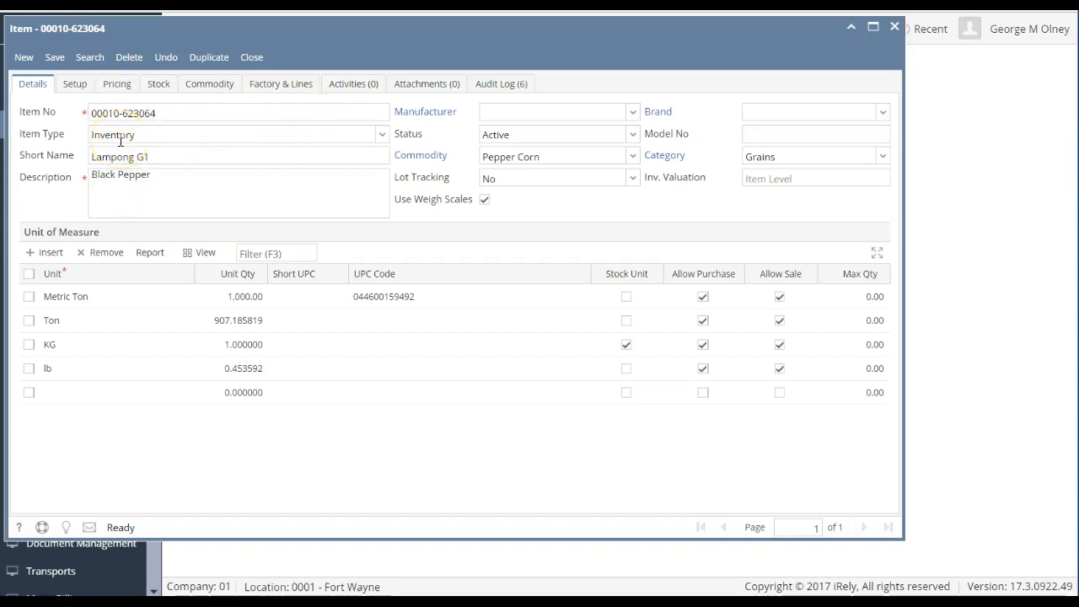
Review the available item types and the item's unit quantities without changing anything.
{"action": "left_click", "coordinate": [383, 137]}
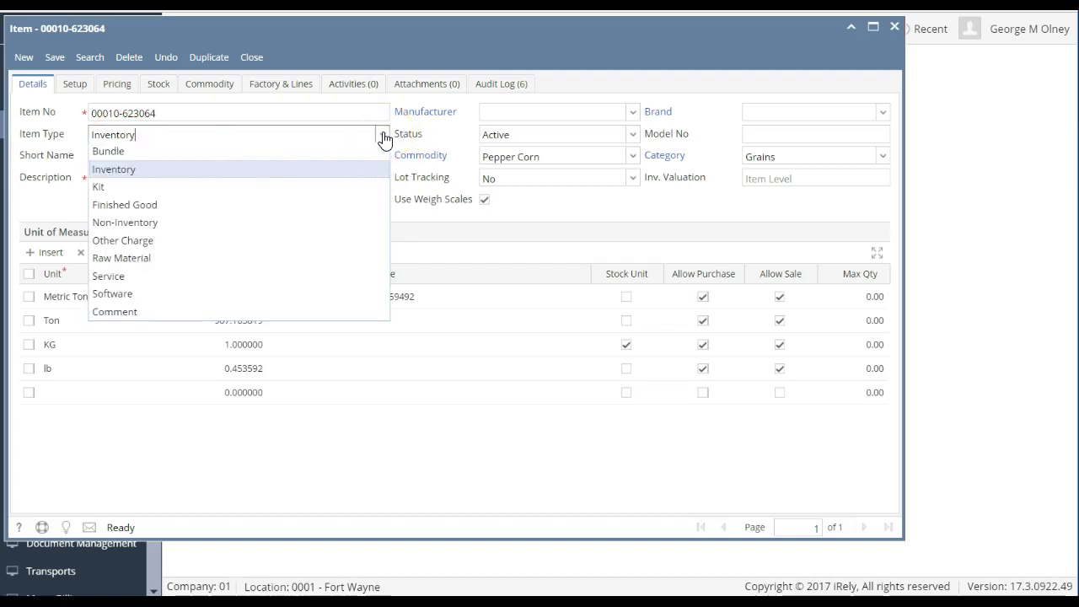
{"action": "left_click", "coordinate": [384, 137]}
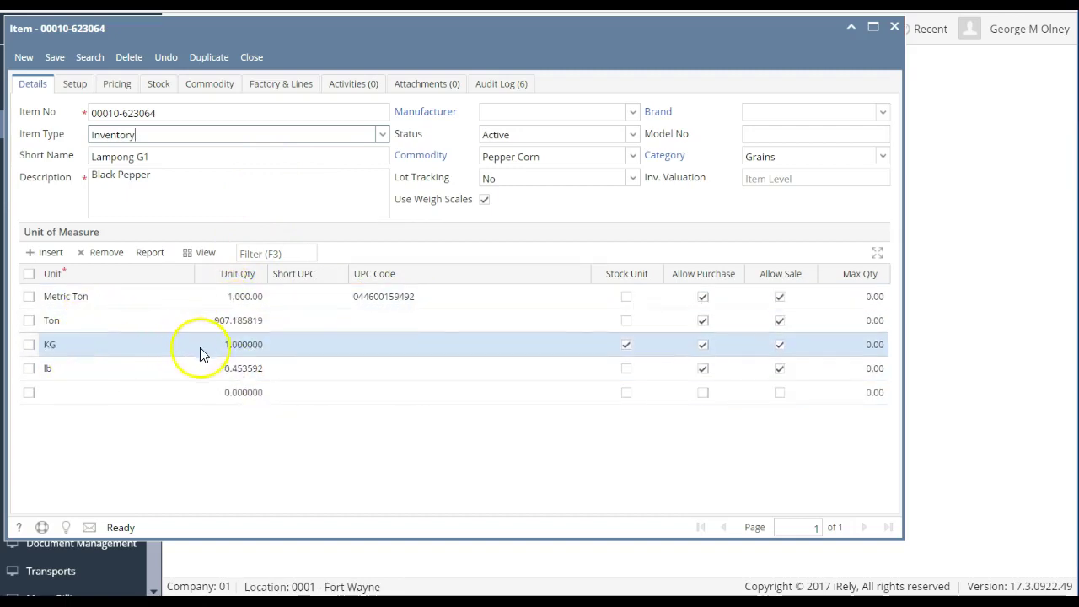
{"action": "left_click", "coordinate": [190, 297]}
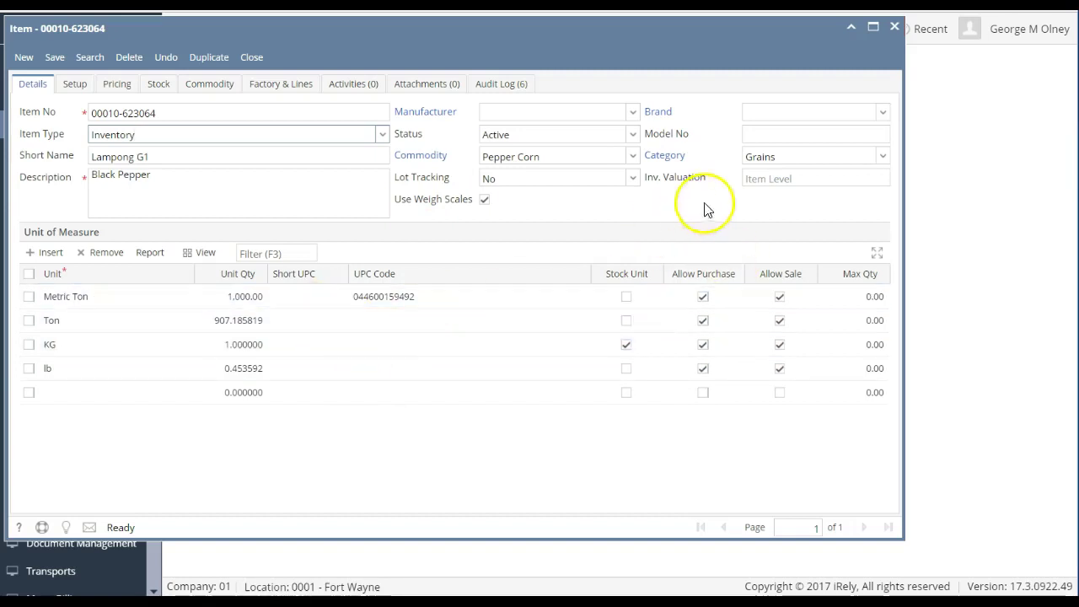
Look over the item's commodity information, activities and attachments, and return to its details.
{"action": "left_click", "coordinate": [217, 85]}
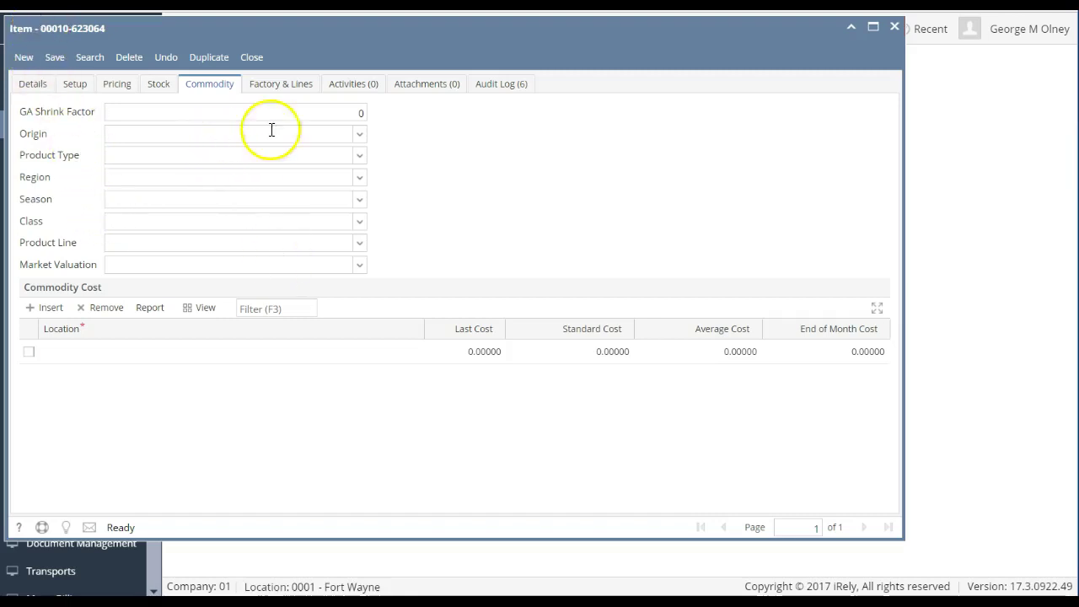
{"action": "left_click", "coordinate": [358, 91]}
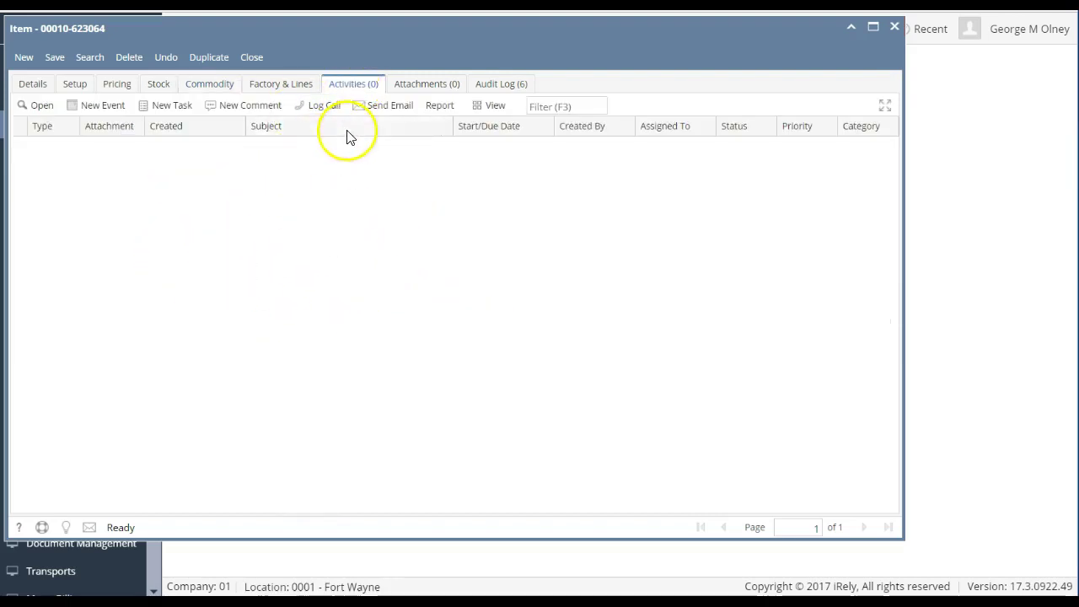
{"action": "left_click", "coordinate": [432, 87]}
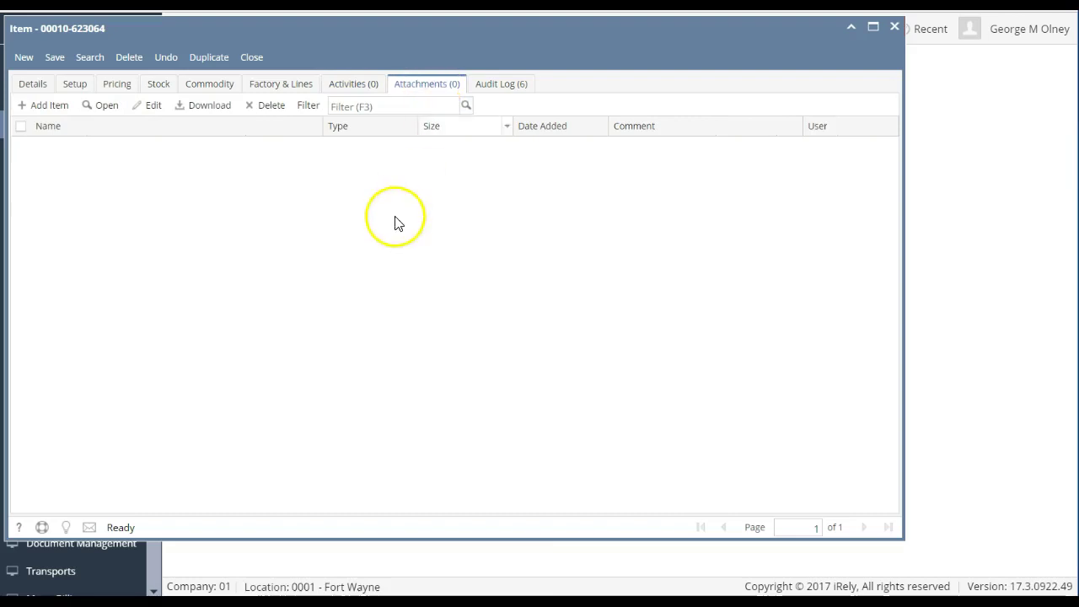
{"action": "left_click", "coordinate": [33, 85]}
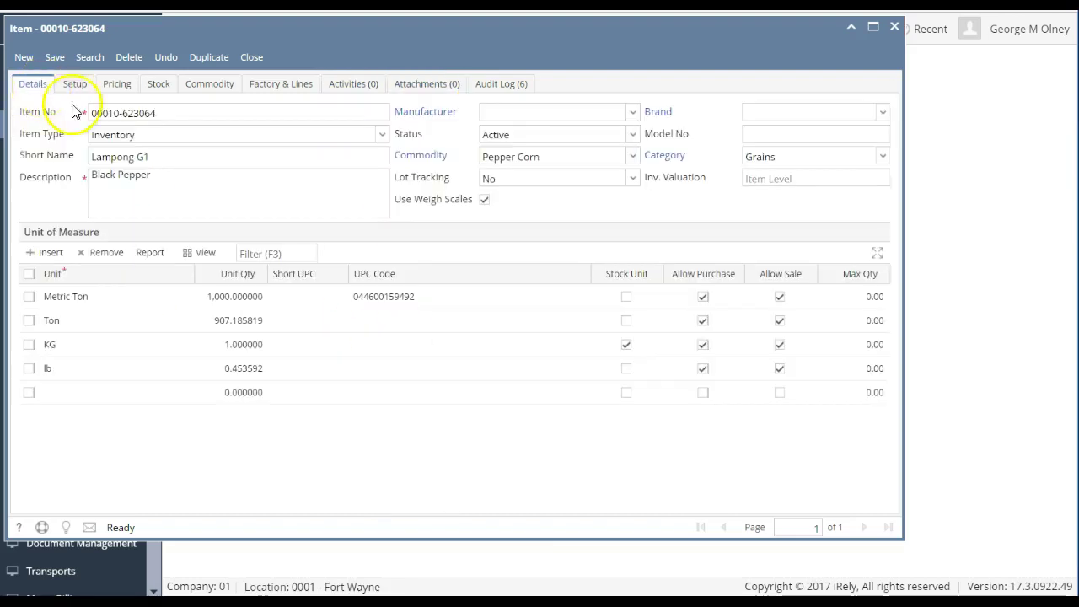
Open the item's Pepper Corn commodity record, examine its attributes such as origins and regions, and close it.
{"action": "left_click", "coordinate": [419, 160]}
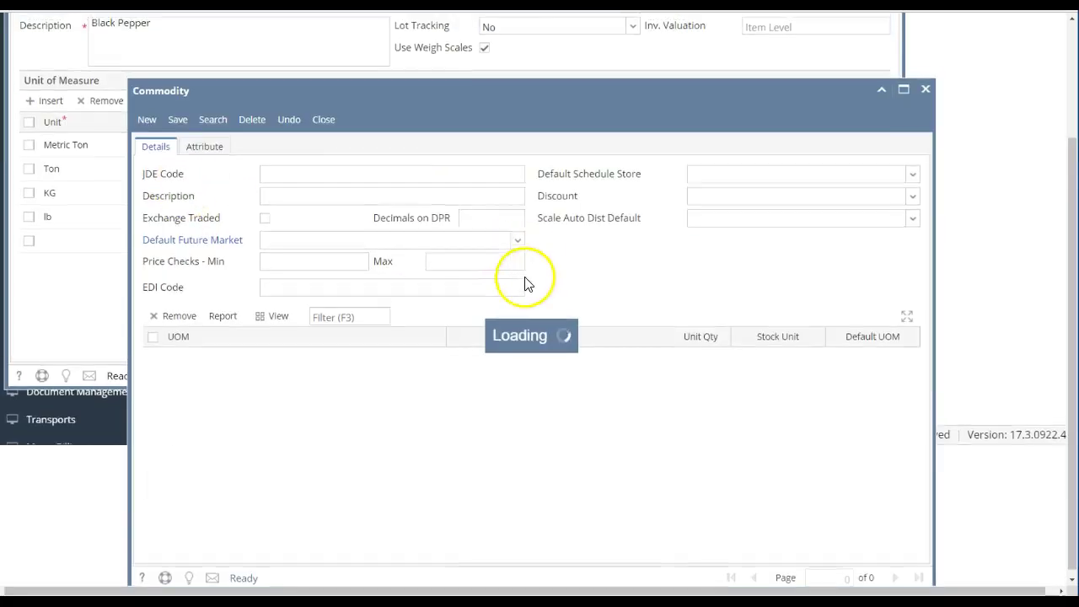
{"action": "scroll", "coordinate": [540, 288], "scroll_direction": "up", "scroll_amount": 3}
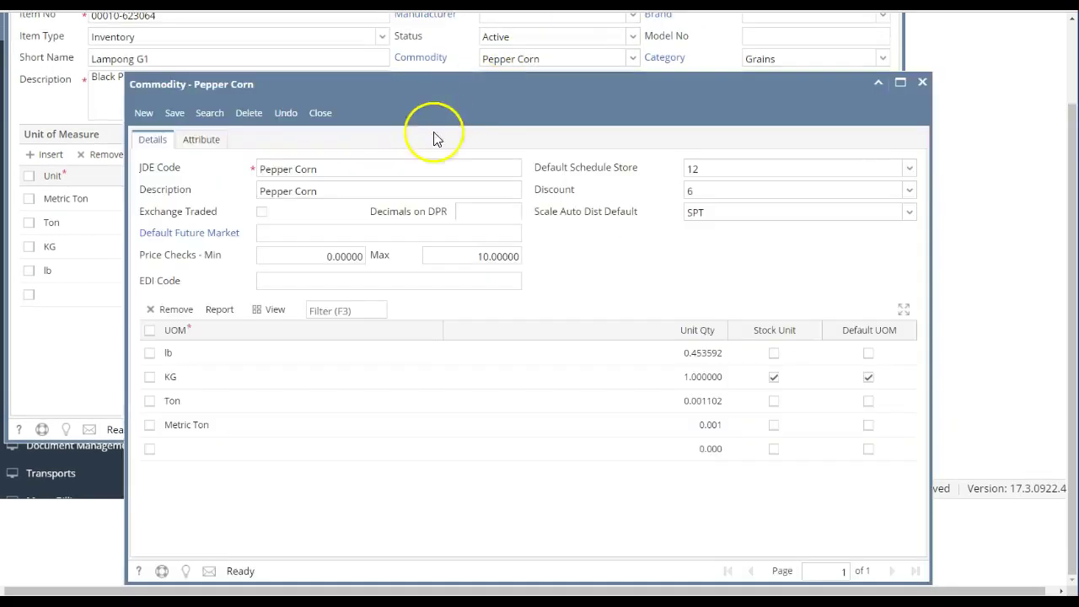
{"action": "left_click", "coordinate": [204, 147]}
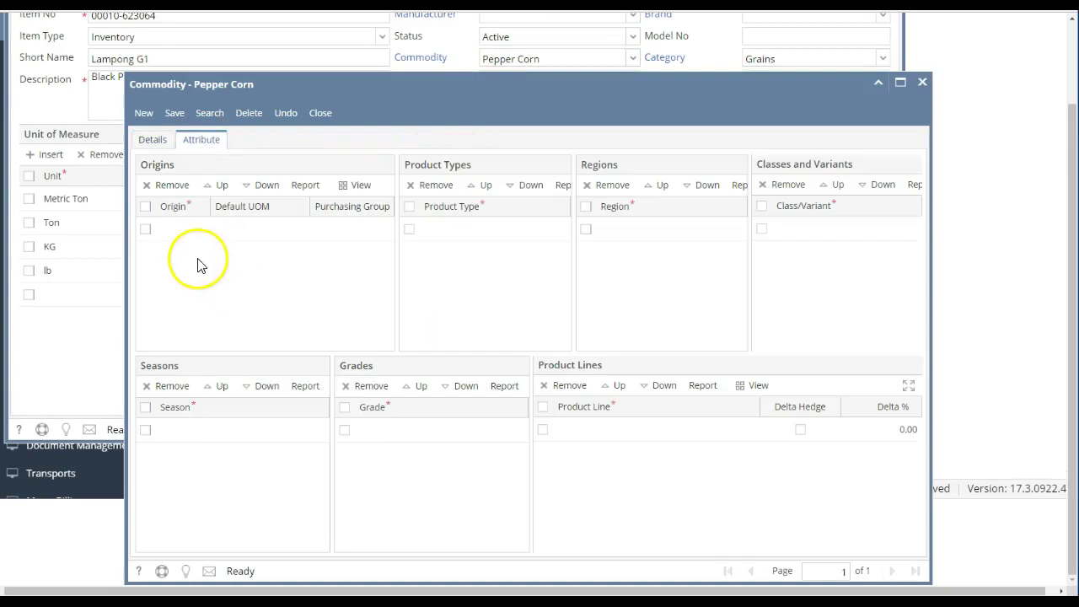
{"action": "left_click", "coordinate": [611, 239]}
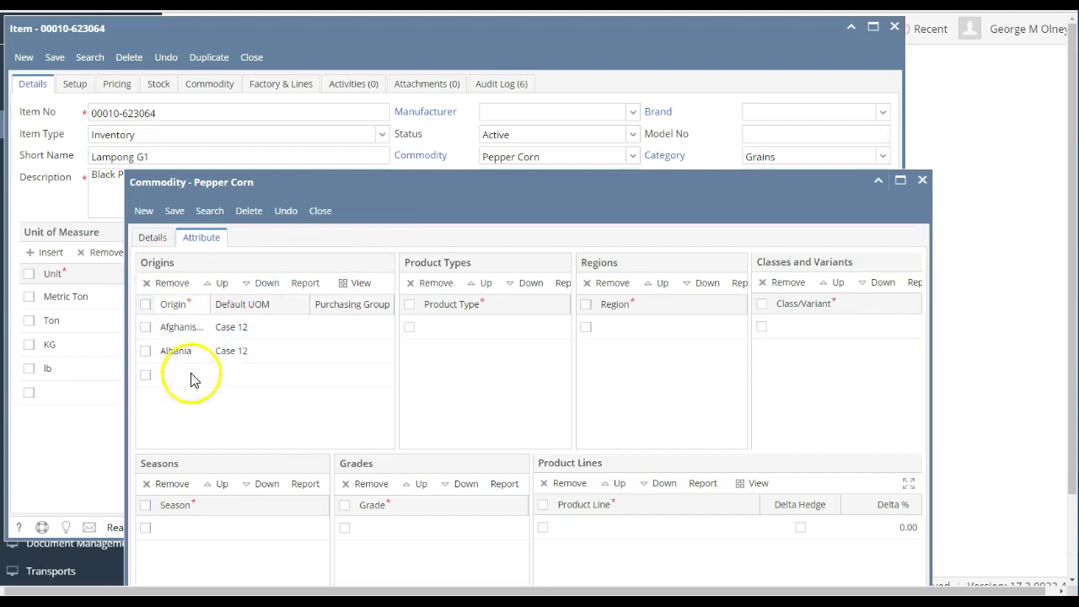
{"action": "left_click", "coordinate": [320, 210]}
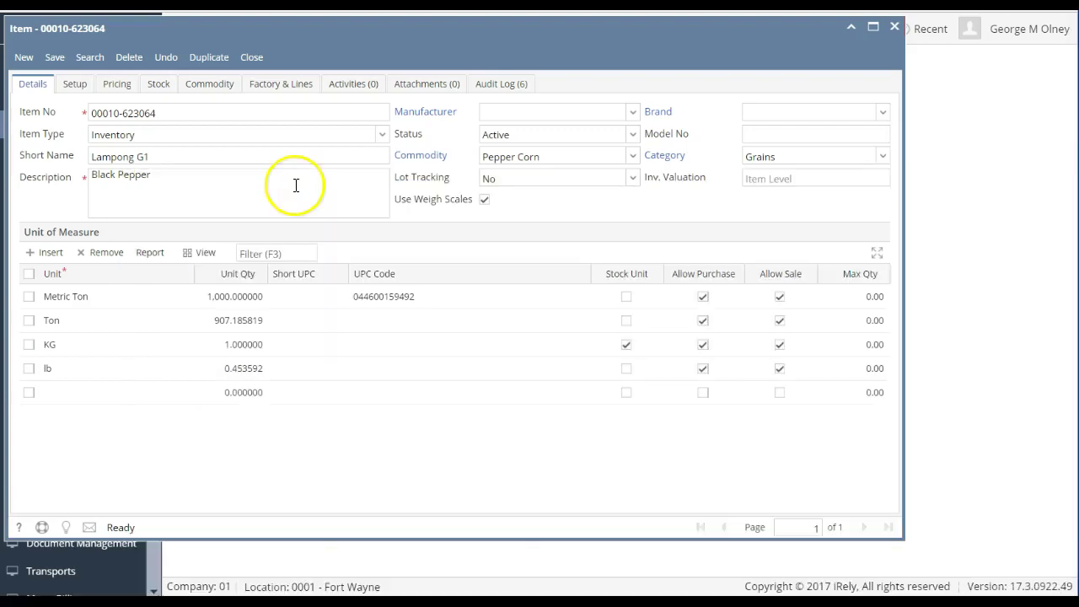
Check the Origin choices in the item's commodity information and close the item.
{"action": "left_click", "coordinate": [206, 85]}
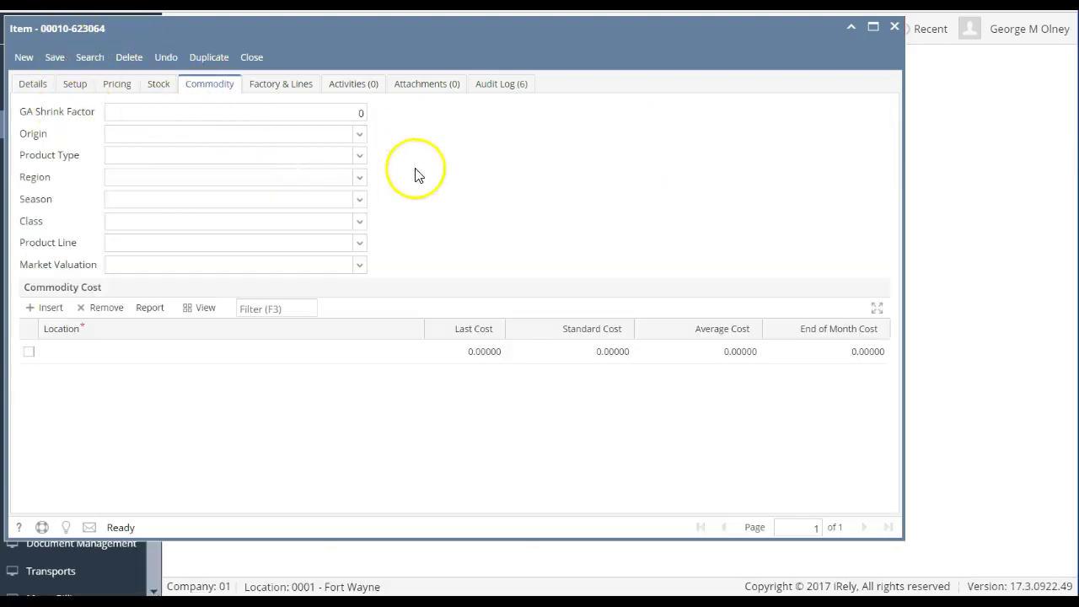
{"action": "left_click", "coordinate": [359, 134]}
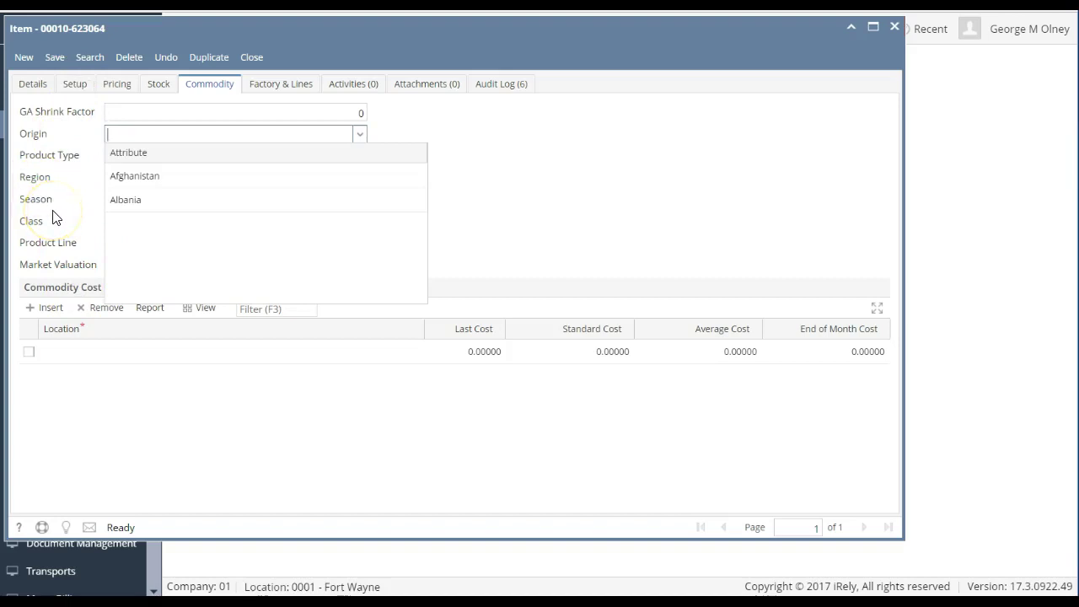
{"action": "left_click", "coordinate": [252, 59]}
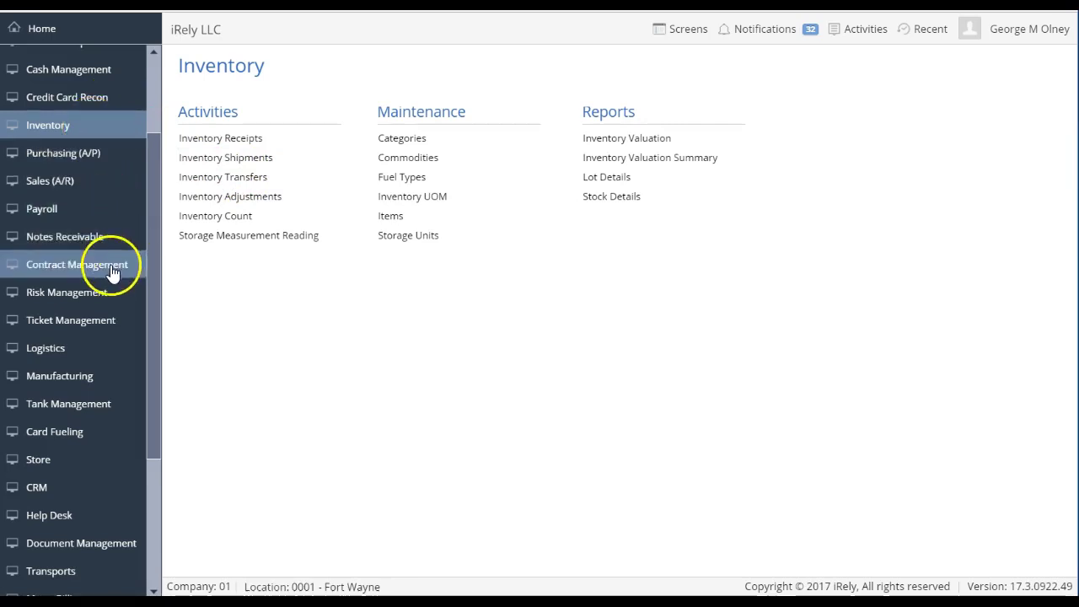
Open the manufacturing Inventory View, then reposition and enlarge its window.
{"action": "left_click", "coordinate": [99, 374]}
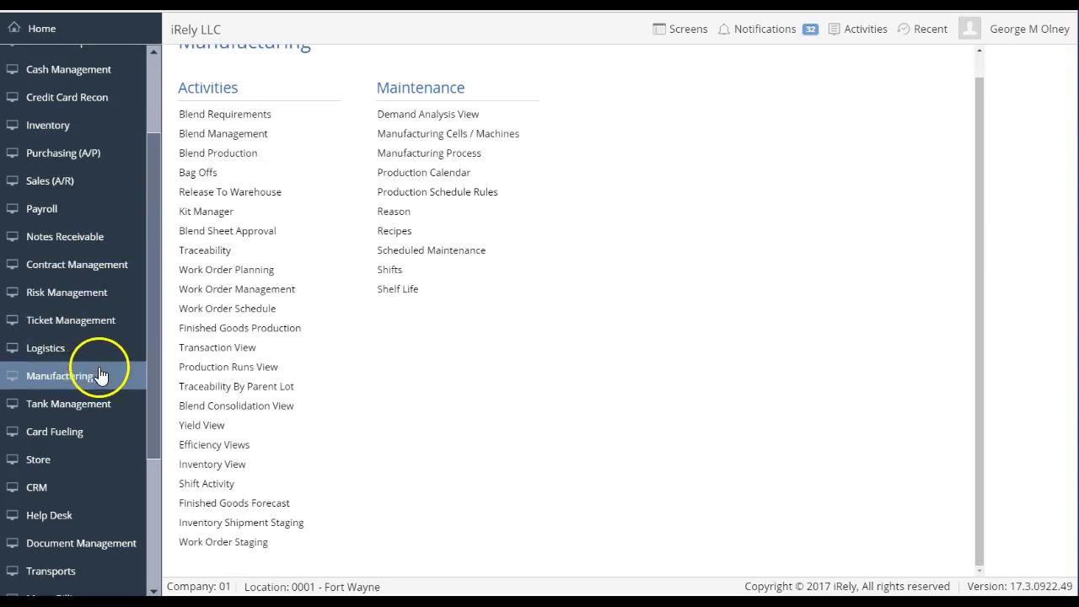
{"action": "left_click", "coordinate": [241, 467]}
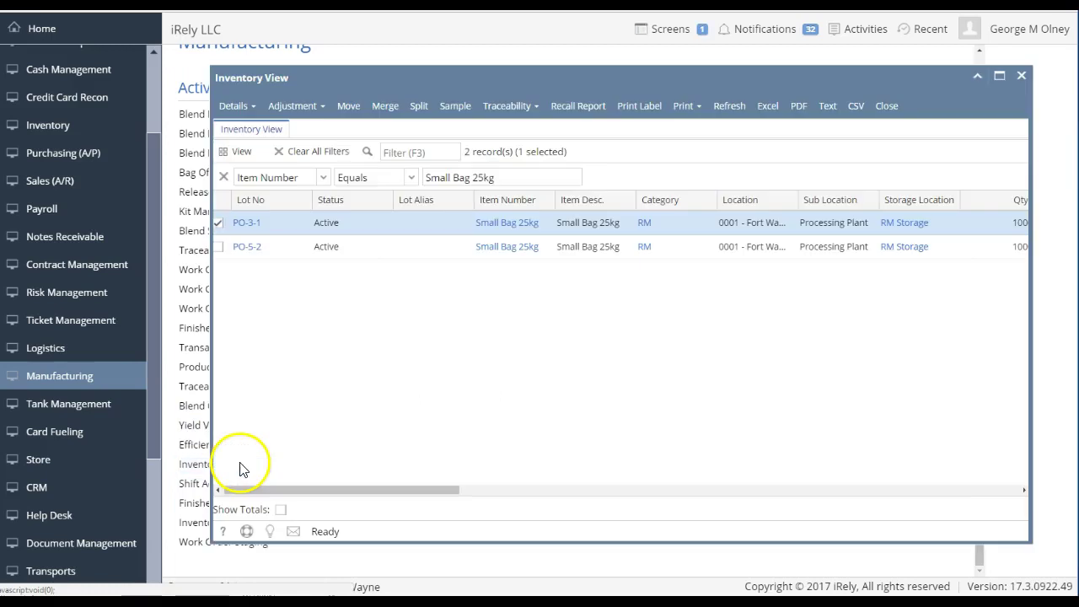
{"action": "left_click", "coordinate": [1009, 77]}
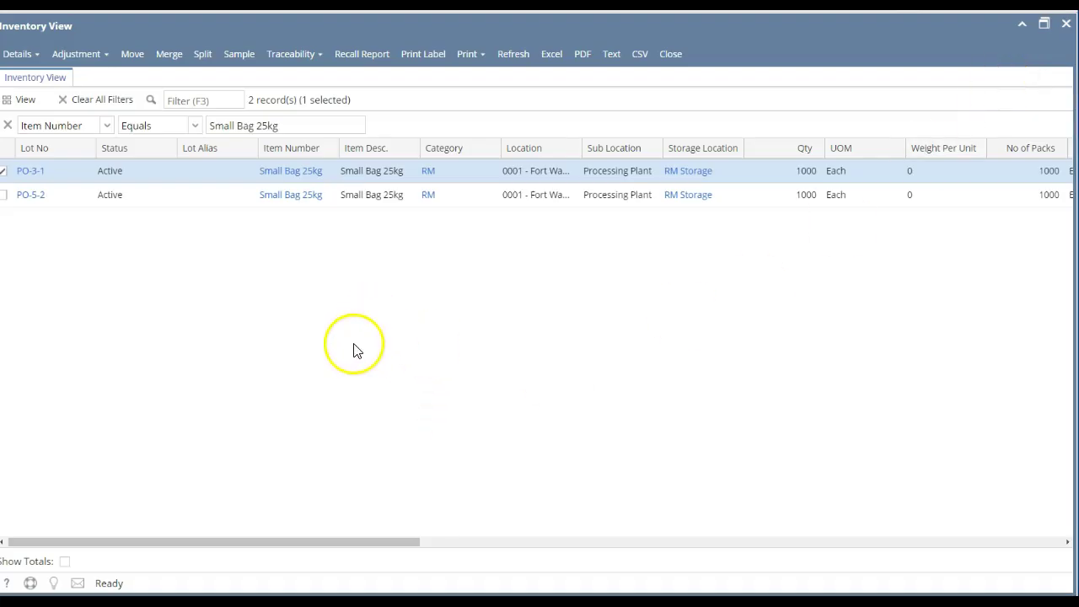
{"action": "left_click", "coordinate": [1044, 23]}
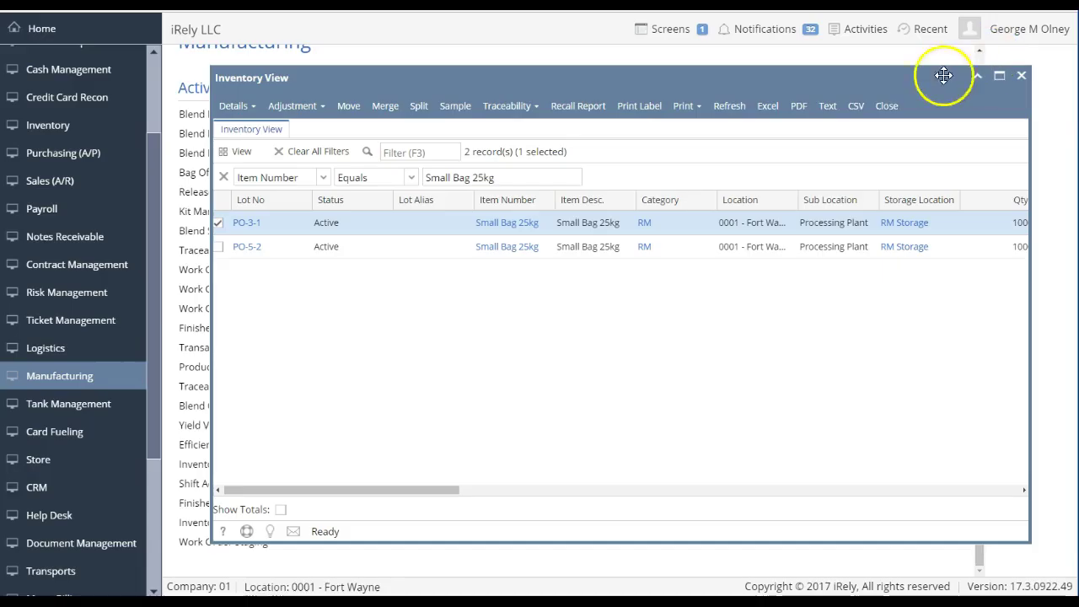
{"action": "left_click_drag", "start_coordinate": [487, 74], "coordinate": [326, 51]}
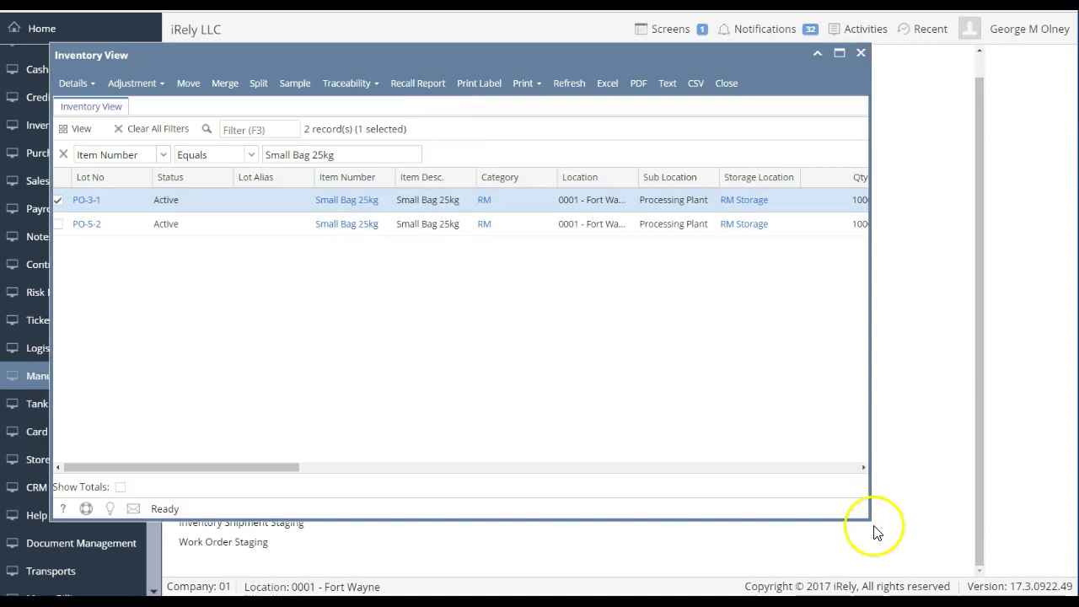
{"action": "left_click_drag", "start_coordinate": [868, 518], "coordinate": [962, 561]}
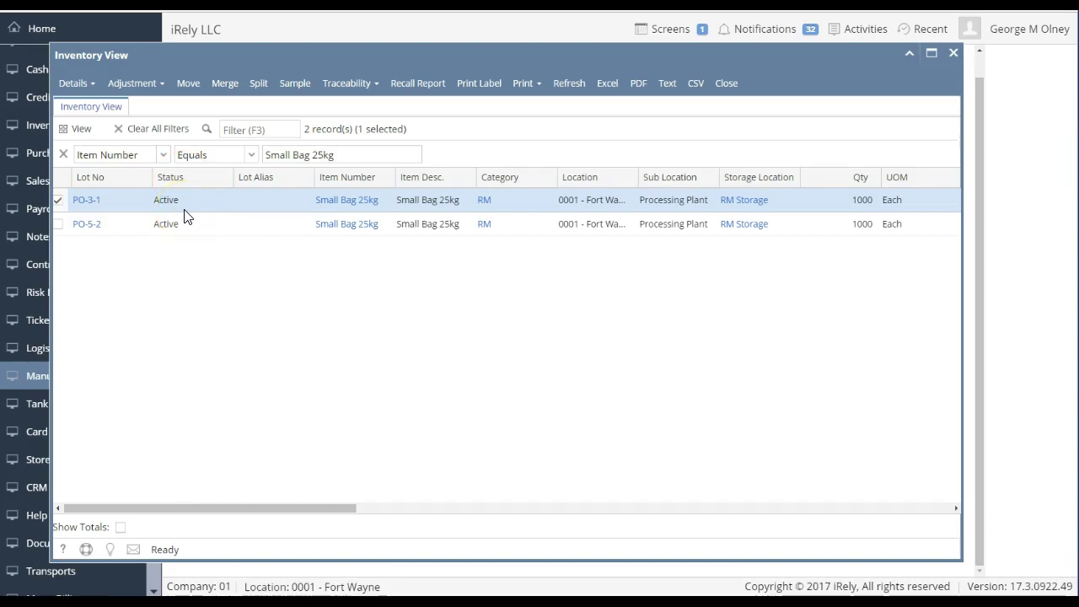
Open the Traceability By Lot diagram for lot PO-3-1 of Small Bag 25kg.
{"action": "mouse_move", "coordinate": [334, 509]}
{"action": "left_mouse_down"}
{"action": "mouse_move", "coordinate": [573, 528]}
{"action": "mouse_move", "coordinate": [790, 516]}
{"action": "mouse_move", "coordinate": [889, 525]}
{"action": "mouse_move", "coordinate": [349, 505]}
{"action": "left_mouse_up"}
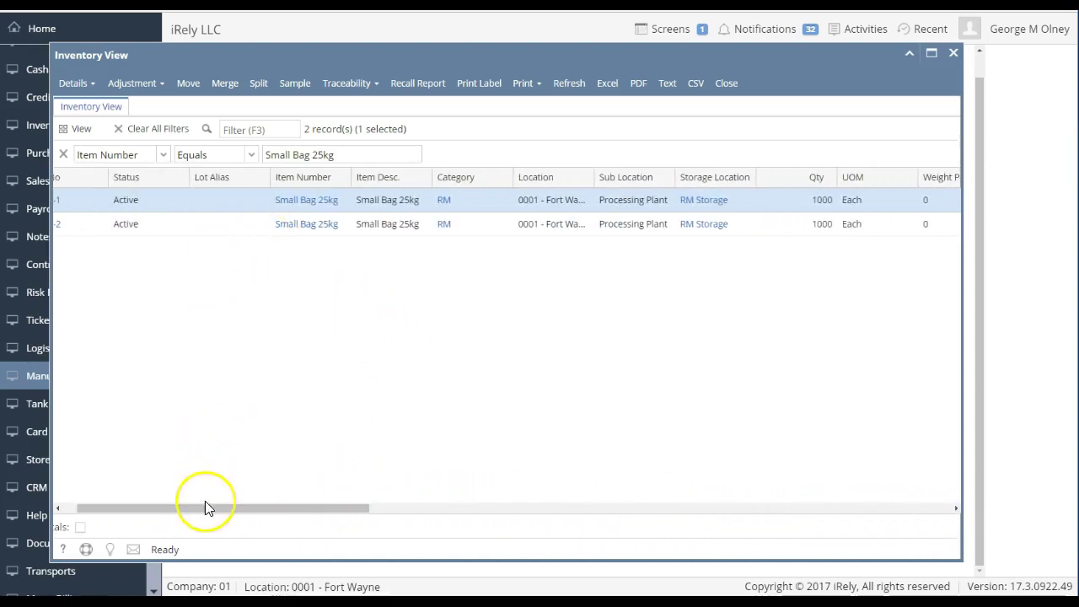
{"action": "left_click_drag", "start_coordinate": [110, 506], "coordinate": [87, 513]}
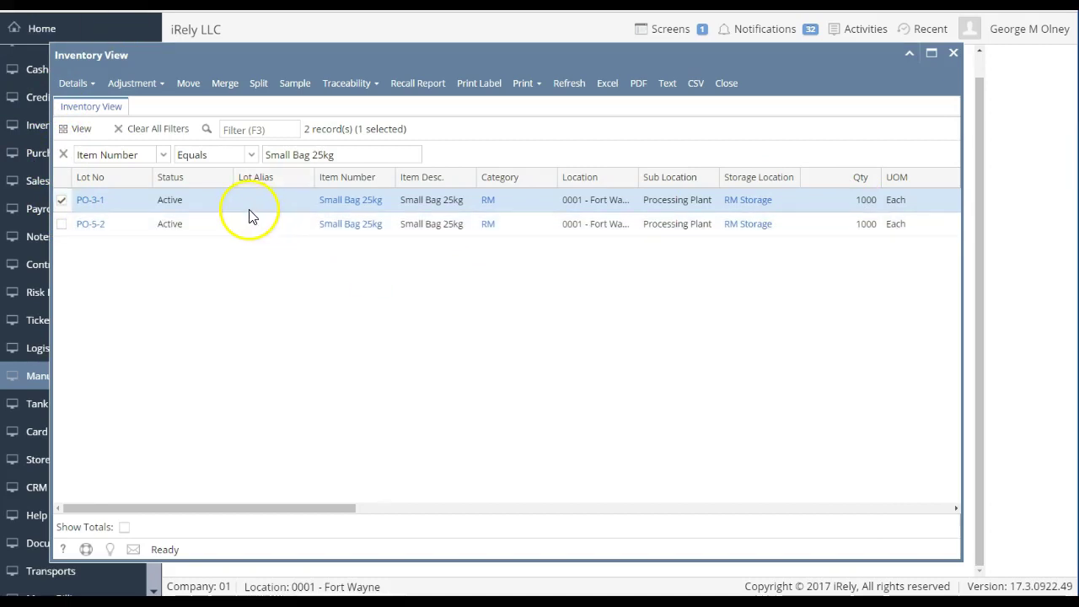
{"action": "left_click", "coordinate": [375, 86]}
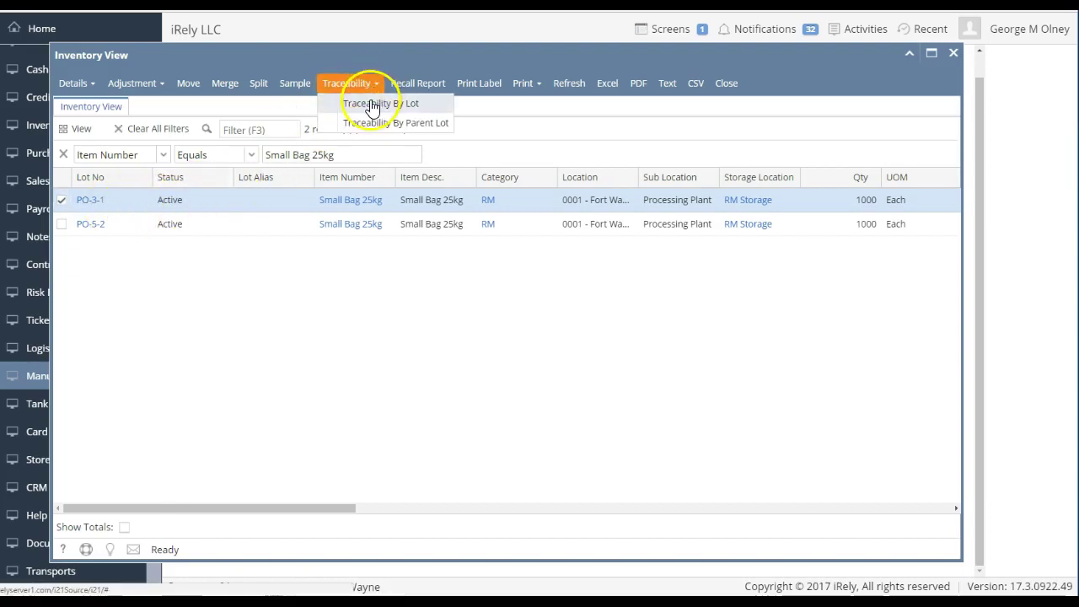
{"action": "left_click", "coordinate": [376, 104]}
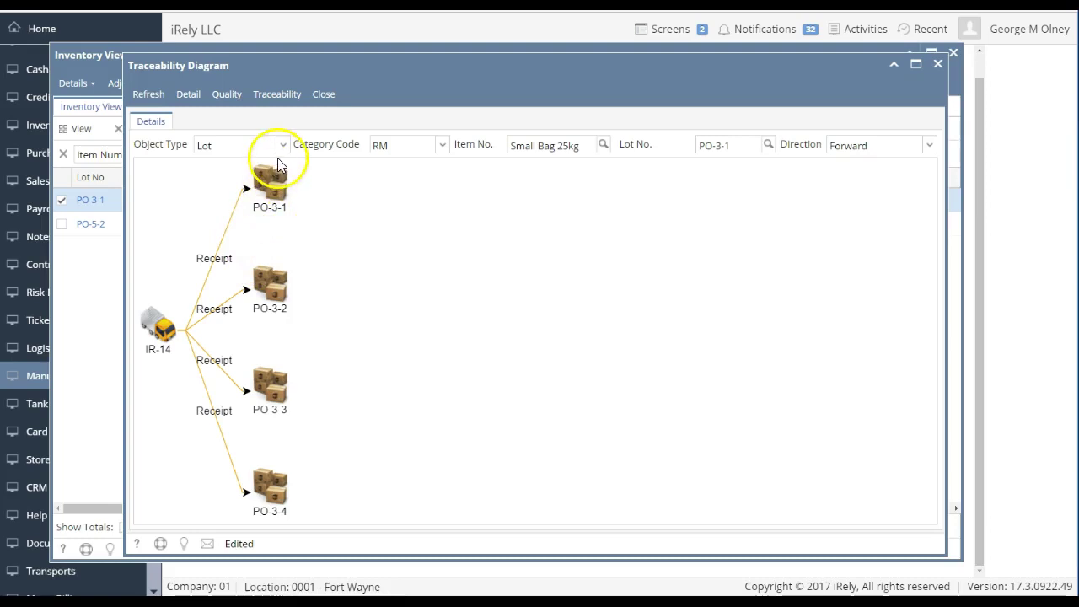
View lot PO-3-1's traceability in the Reverse direction and return the diagram to Forward.
{"action": "left_click", "coordinate": [931, 145]}
{"action": "left_click", "coordinate": [908, 181]}
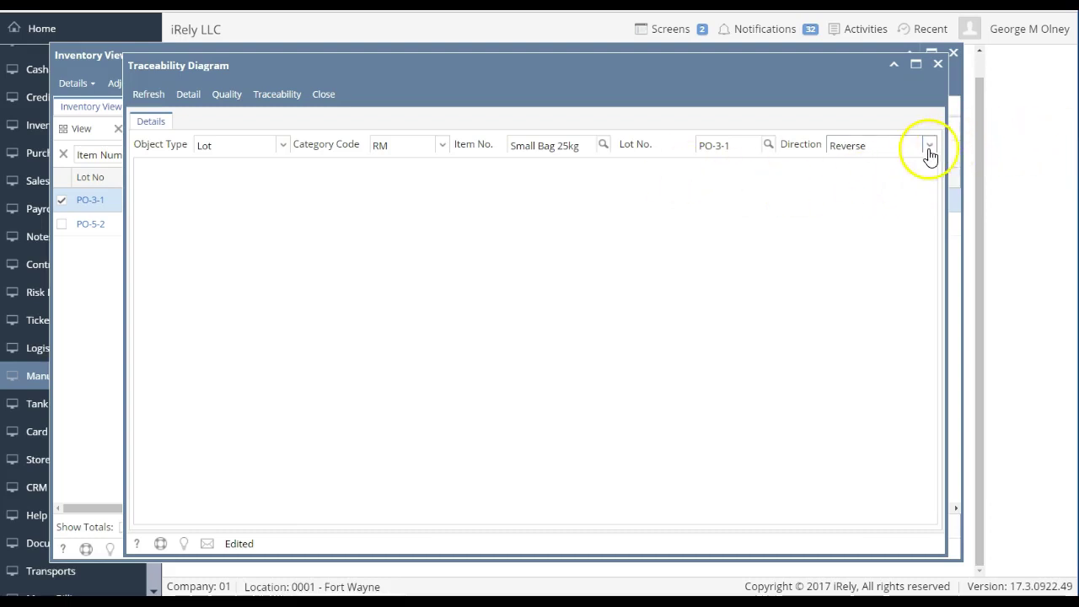
{"action": "left_click", "coordinate": [929, 146]}
{"action": "left_click", "coordinate": [911, 163]}
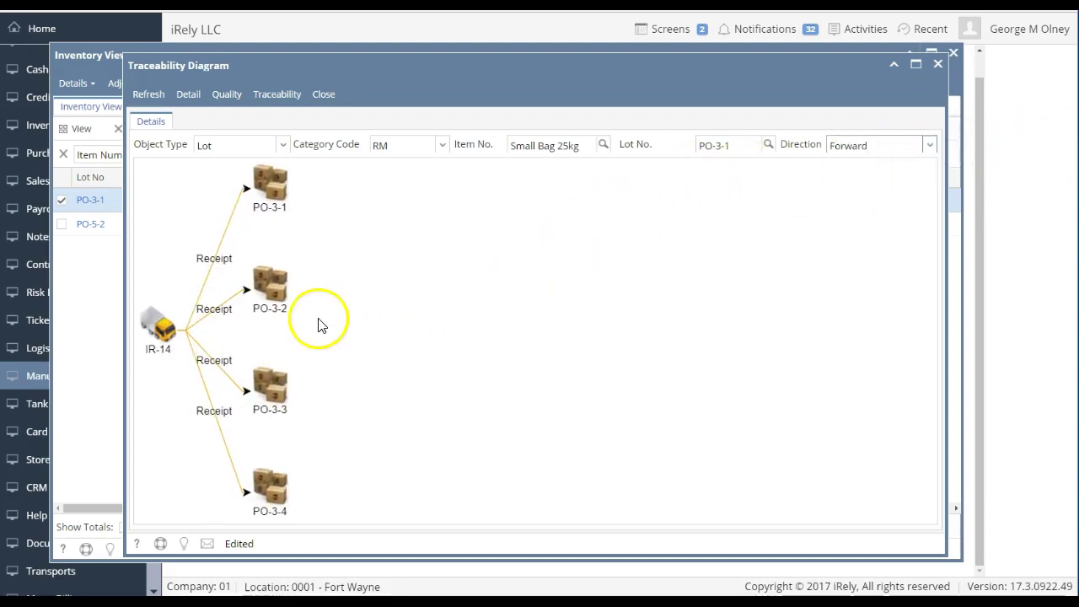
Open the details of inventory receipt IR-14 from the traceability diagram, review its received items, and close it.
{"action": "left_click", "coordinate": [158, 328]}
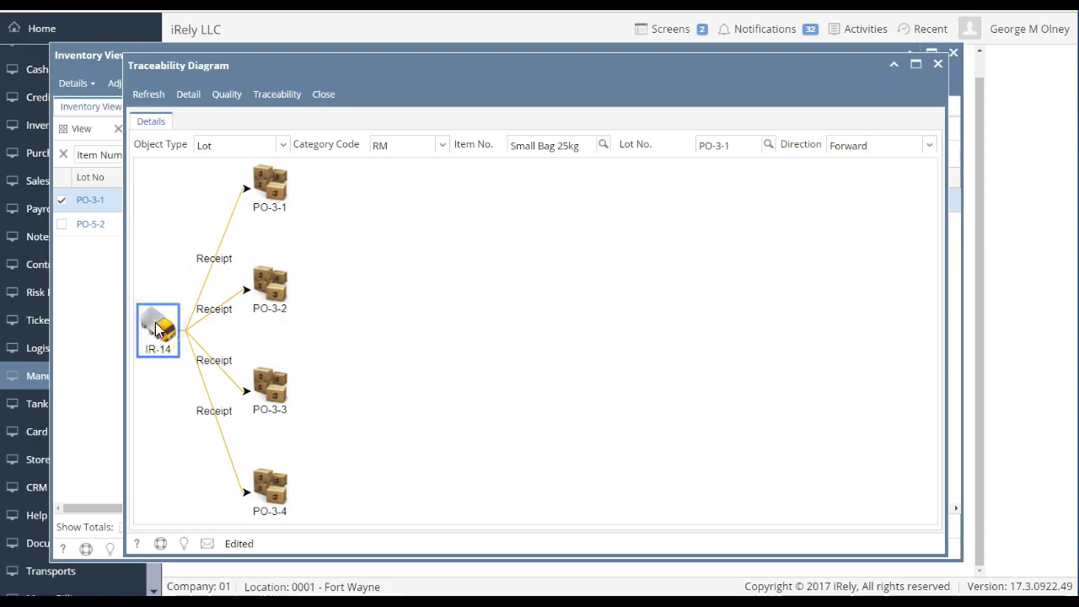
{"action": "left_click", "coordinate": [191, 95]}
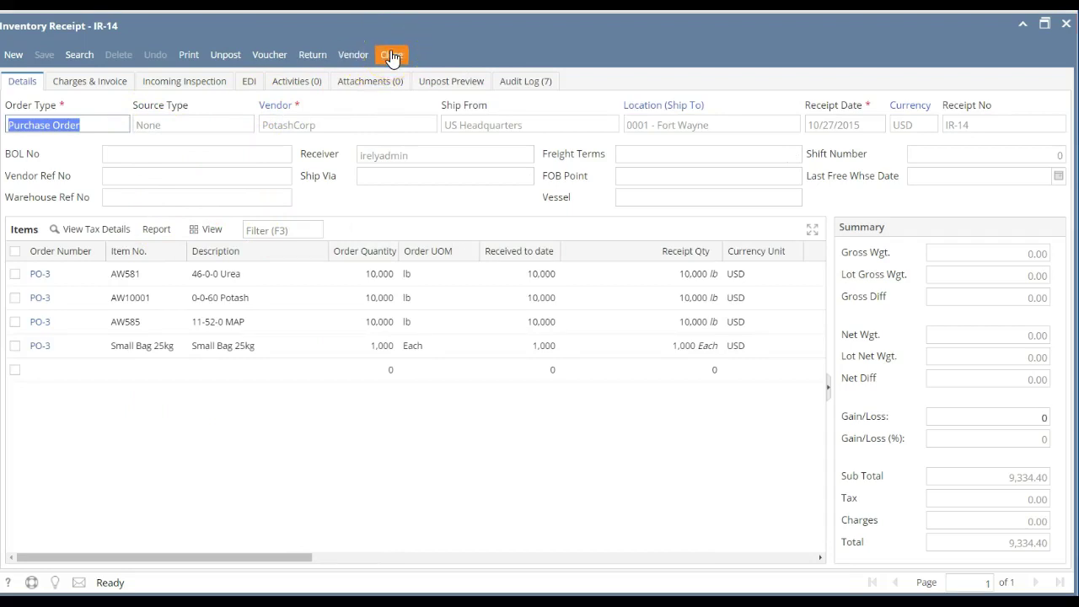
{"action": "left_click", "coordinate": [391, 57]}
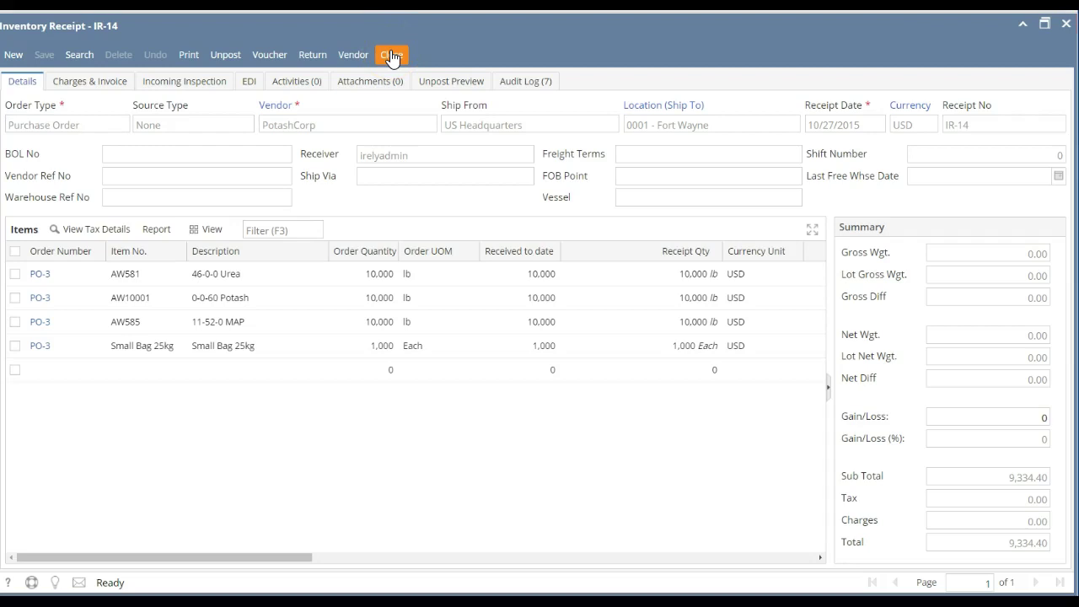
{"action": "left_click", "coordinate": [390, 55]}
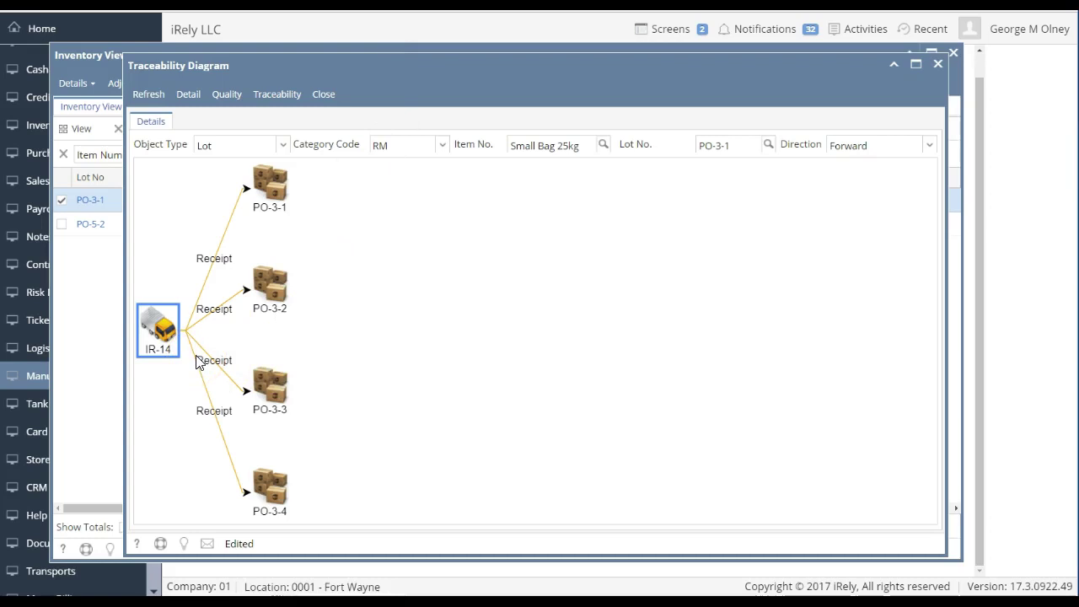
Open the lot details of PO-3-3 from the diagram, check its Material Inputs and Outputs, and close the record.
{"action": "left_click", "coordinate": [263, 407]}
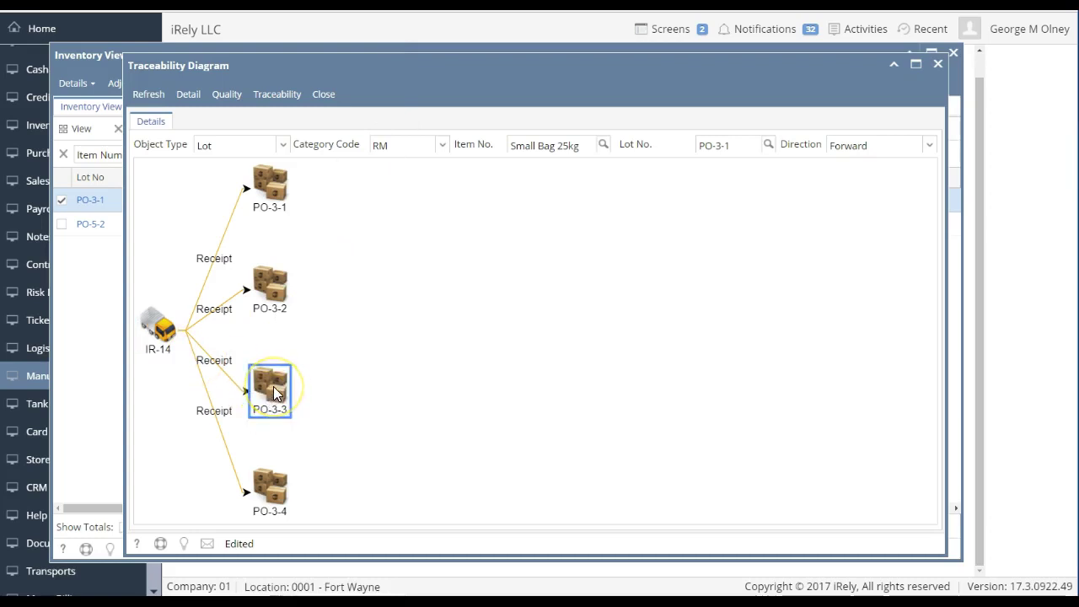
{"action": "mouse_move", "coordinate": [277, 395]}
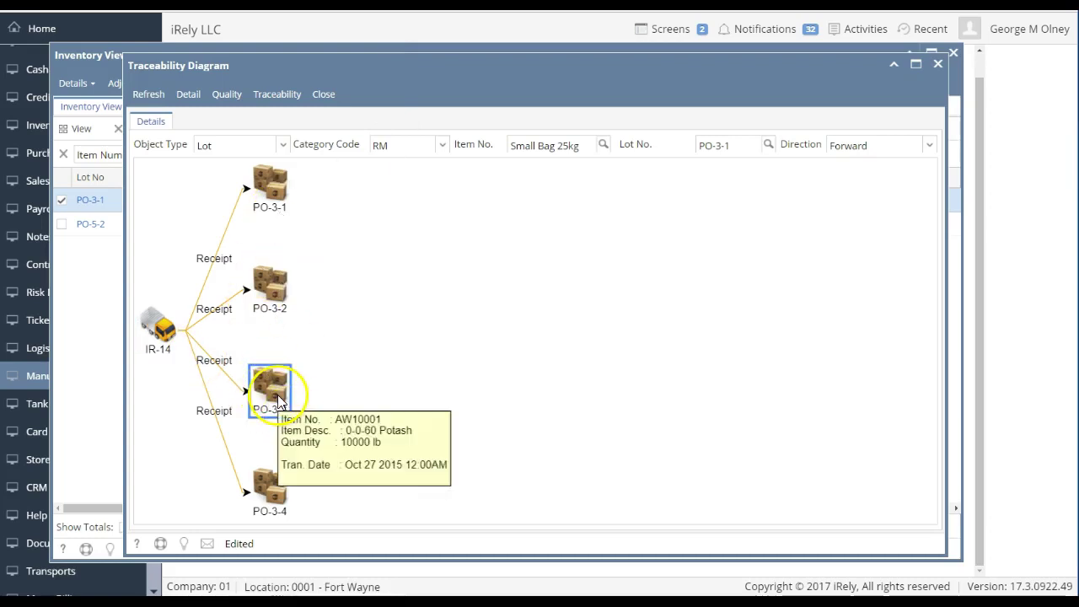
{"action": "left_click", "coordinate": [190, 98]}
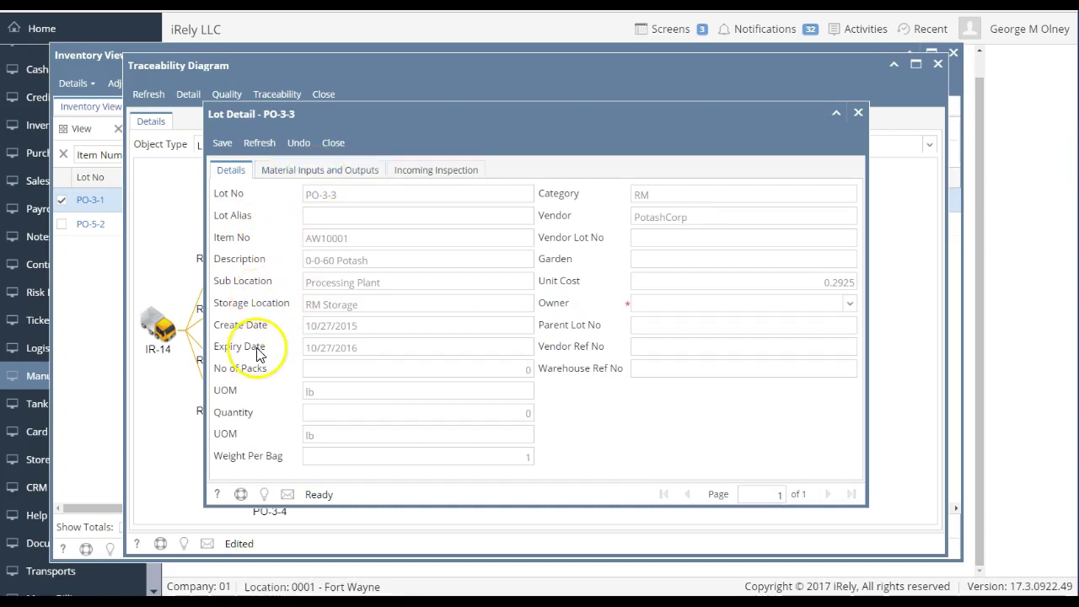
{"action": "left_click", "coordinate": [313, 171]}
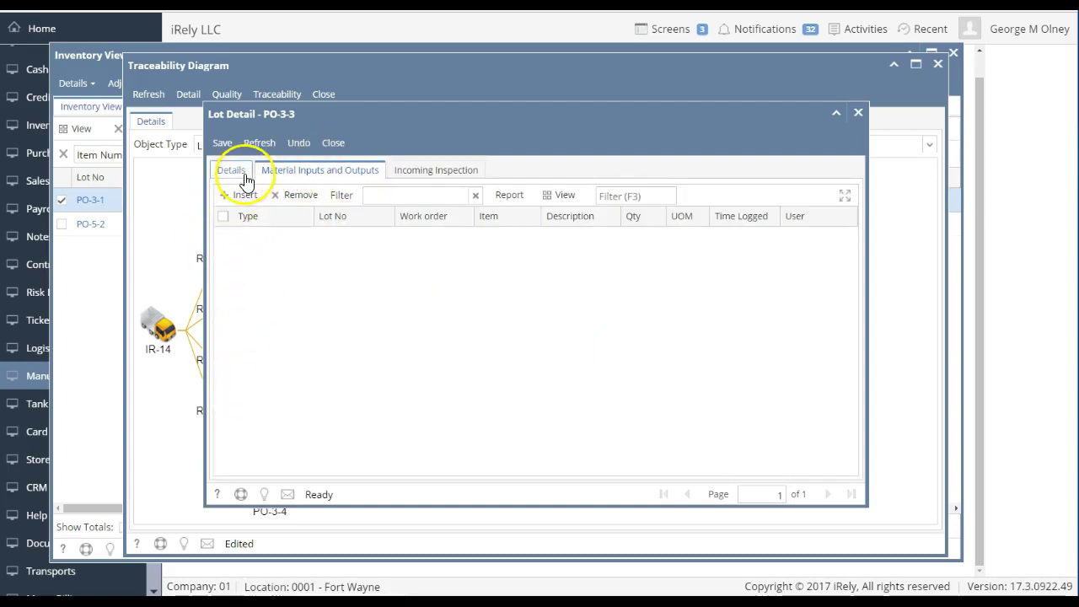
{"action": "left_click", "coordinate": [238, 173]}
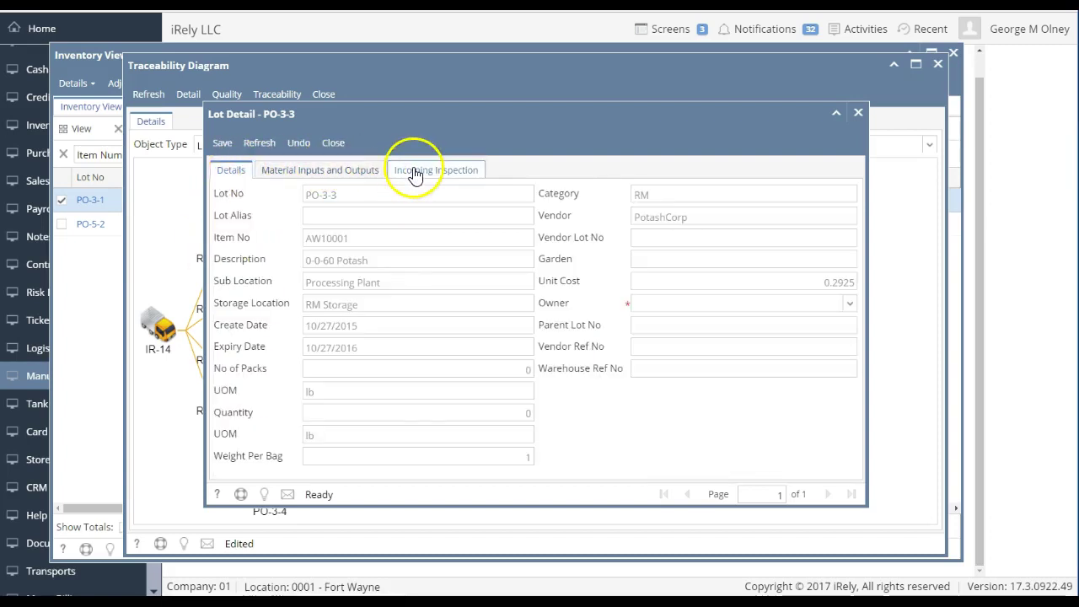
{"action": "left_click", "coordinate": [333, 143]}
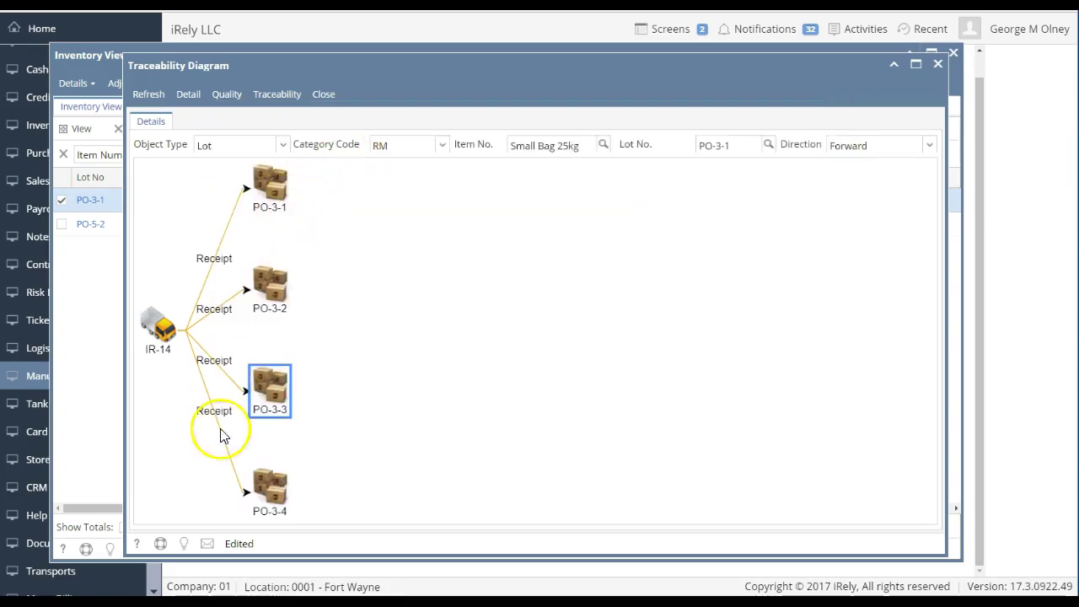
Close the traceability diagram and Inventory View, and open the Inventory Valuation report for item YSTFD in a repositioned window.
{"action": "left_click", "coordinate": [322, 95]}
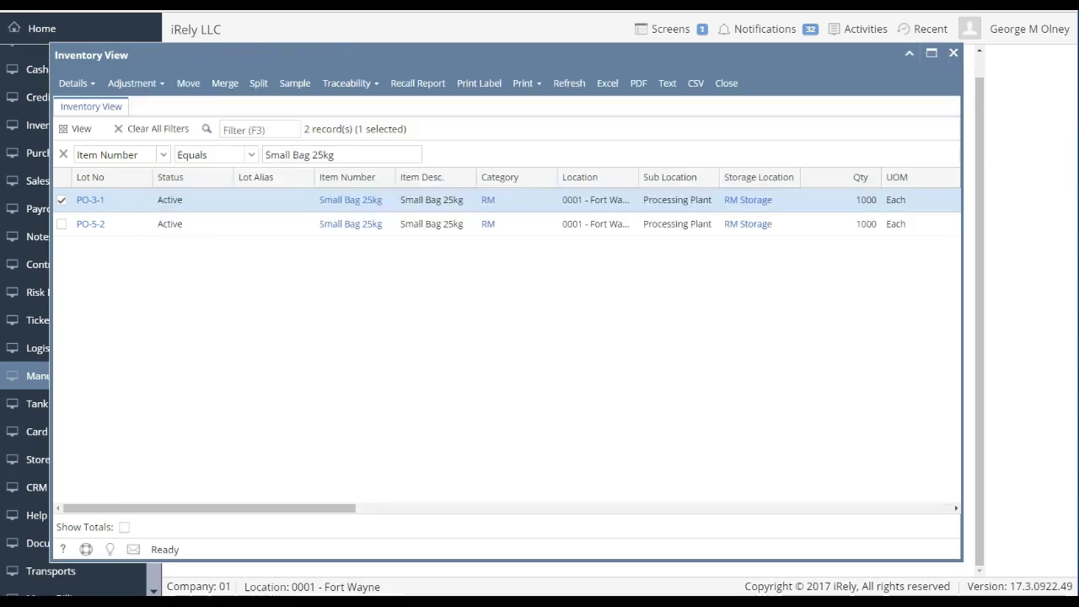
{"action": "key", "text": "Escape"}
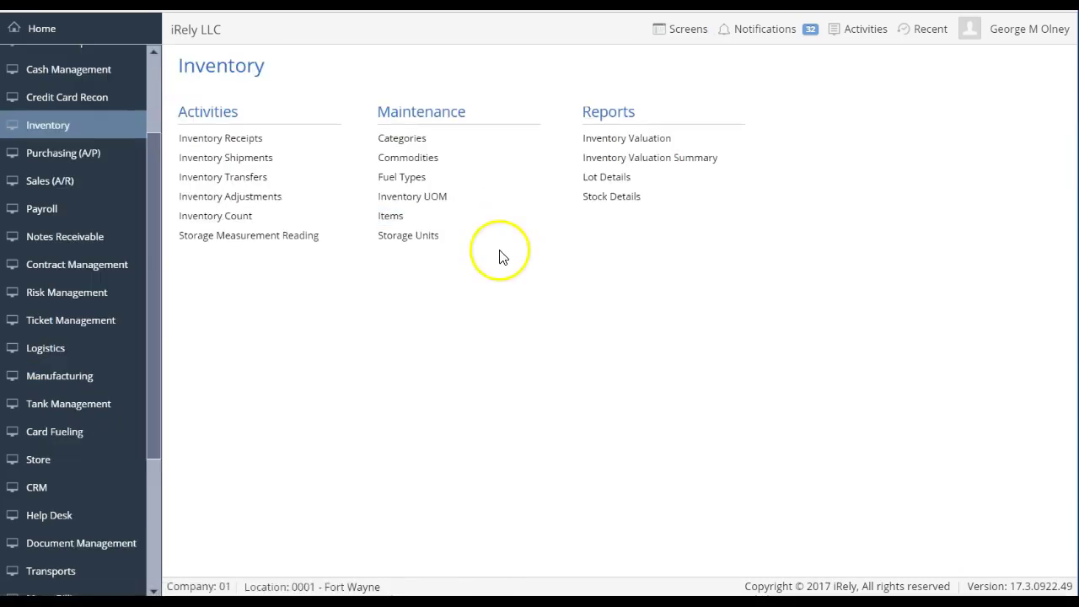
{"action": "left_click", "coordinate": [621, 140]}
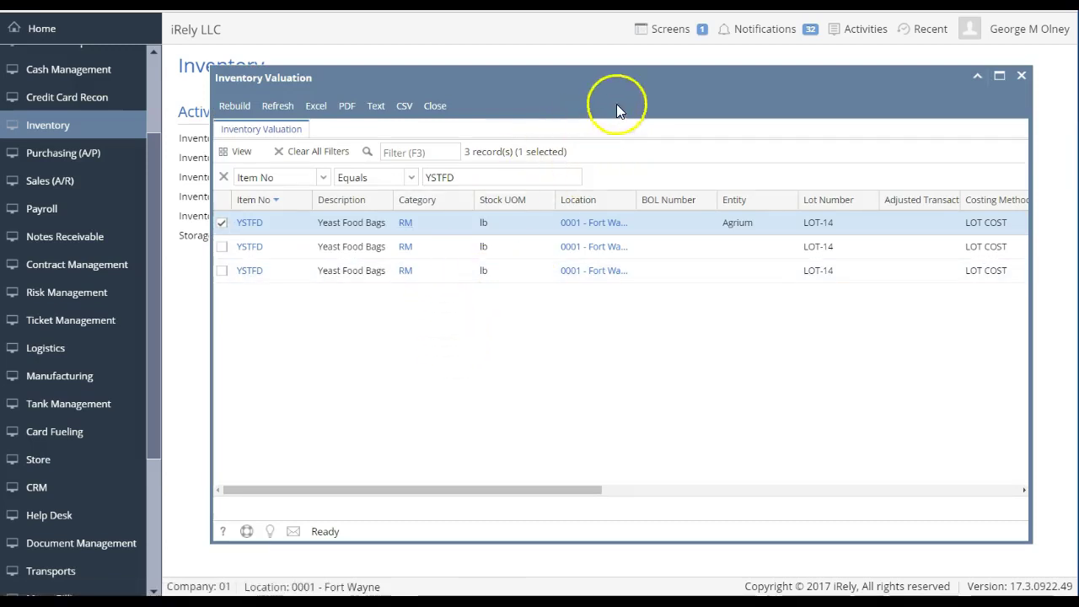
{"action": "left_click_drag", "start_coordinate": [602, 84], "coordinate": [391, 75]}
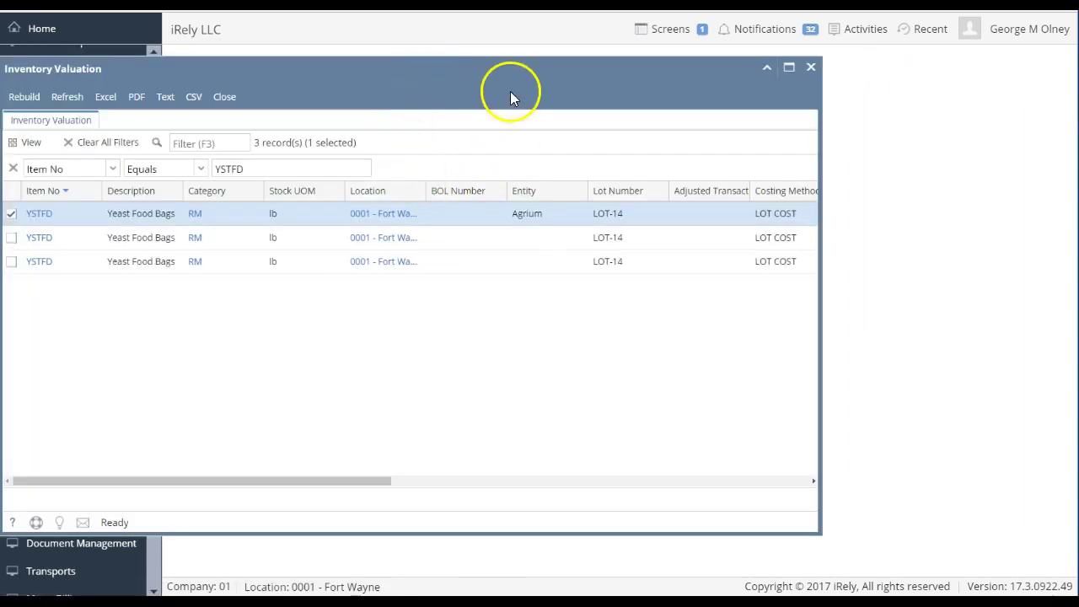
{"action": "left_click_drag", "start_coordinate": [519, 82], "coordinate": [554, 73]}
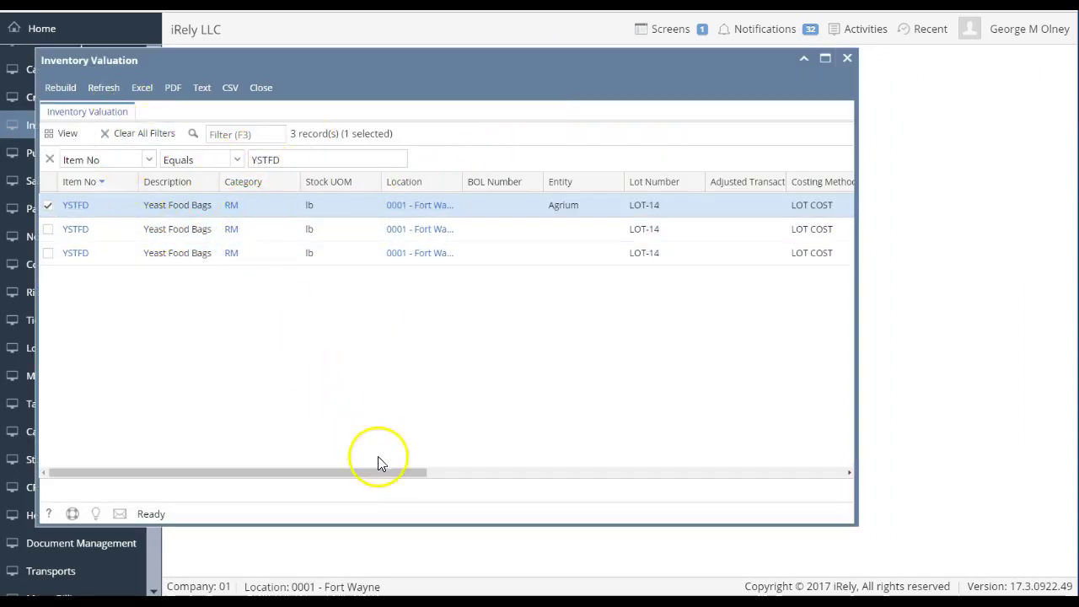
Examine item YSTFD's valuation transactions, quantities and costs, widening the Transaction Type column, and close the report.
{"action": "left_click_drag", "start_coordinate": [375, 476], "coordinate": [578, 494]}
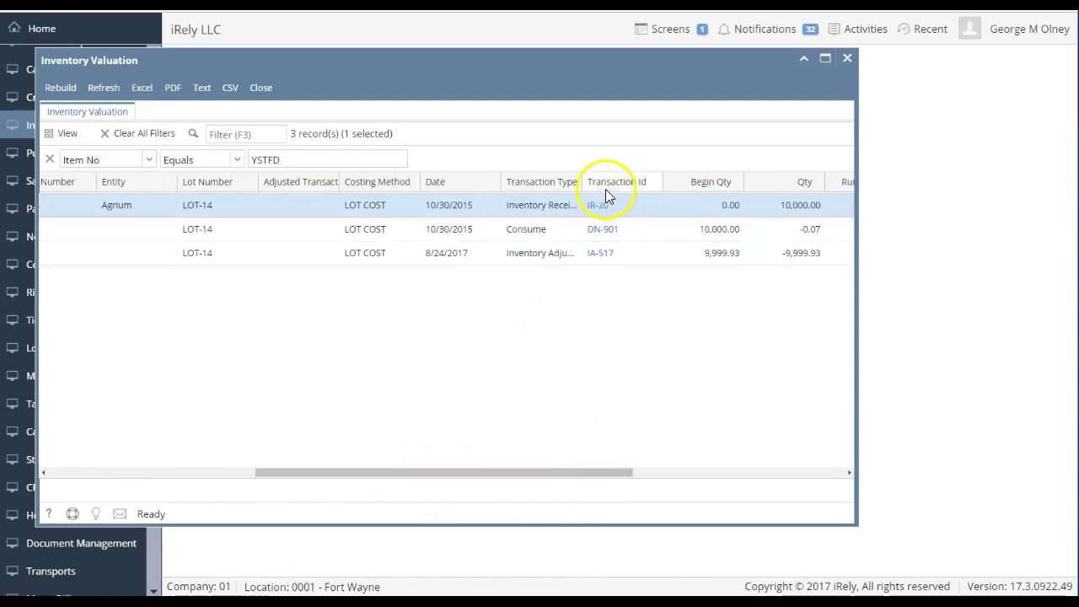
{"action": "left_click_drag", "start_coordinate": [580, 177], "coordinate": [594, 181]}
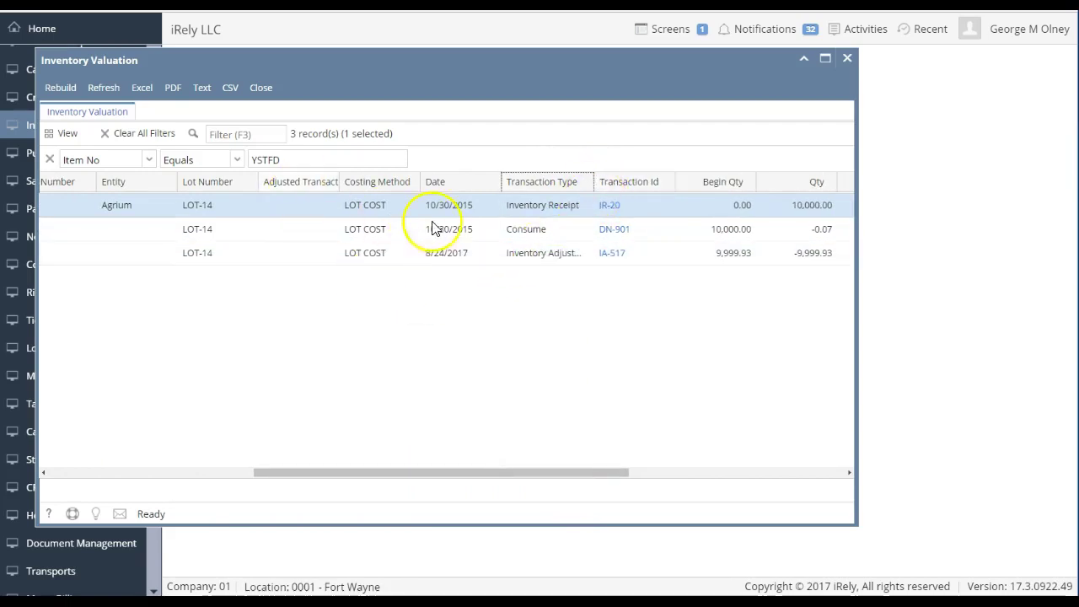
{"action": "left_click", "coordinate": [507, 226], "text": "ctrl"}
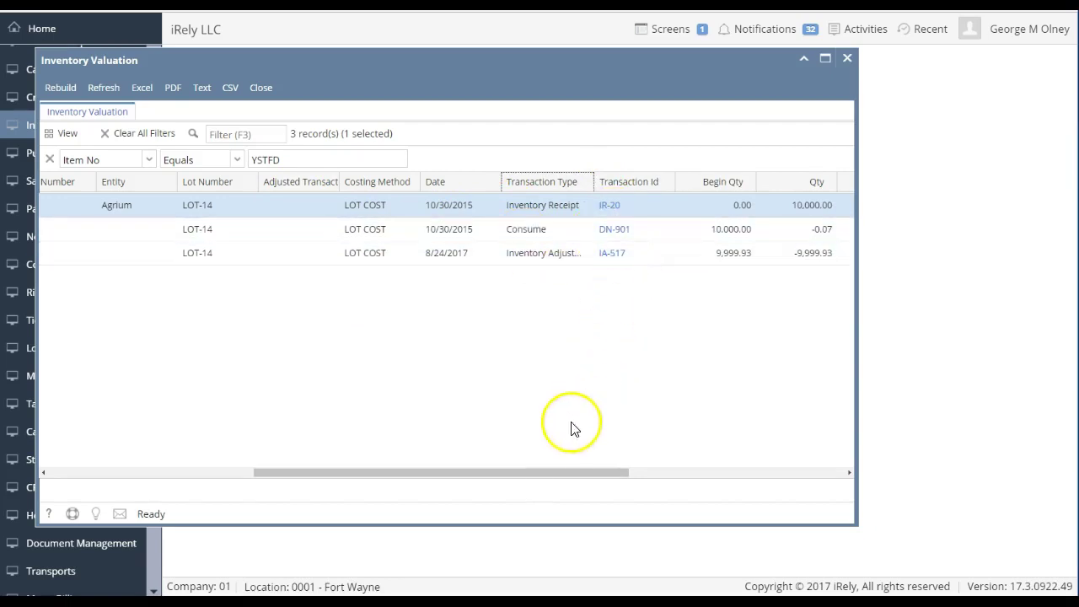
{"action": "left_click_drag", "start_coordinate": [580, 472], "coordinate": [683, 481]}
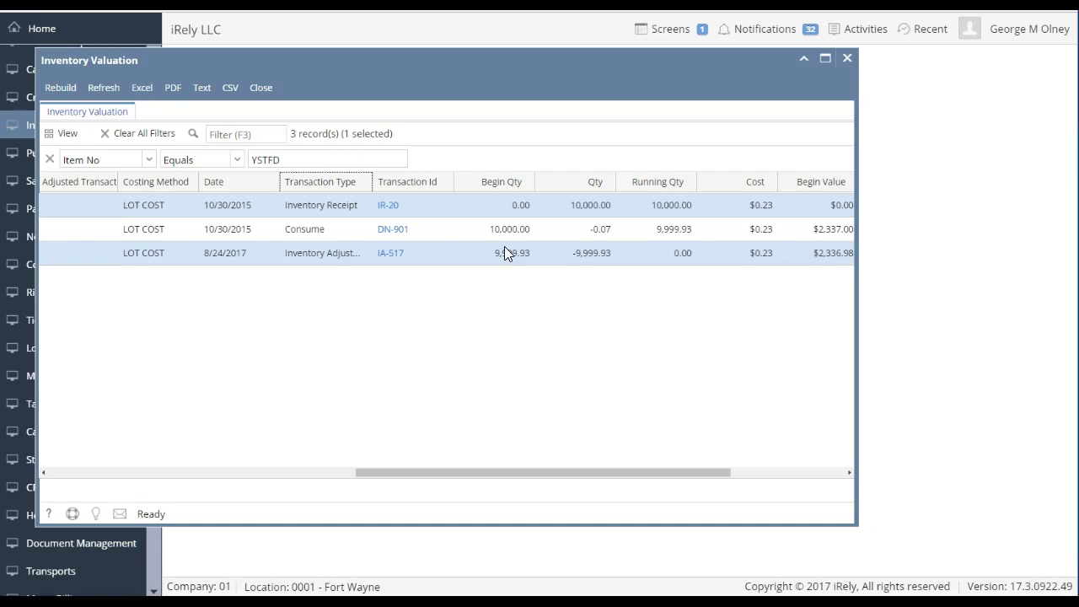
{"action": "left_click", "coordinate": [254, 91]}
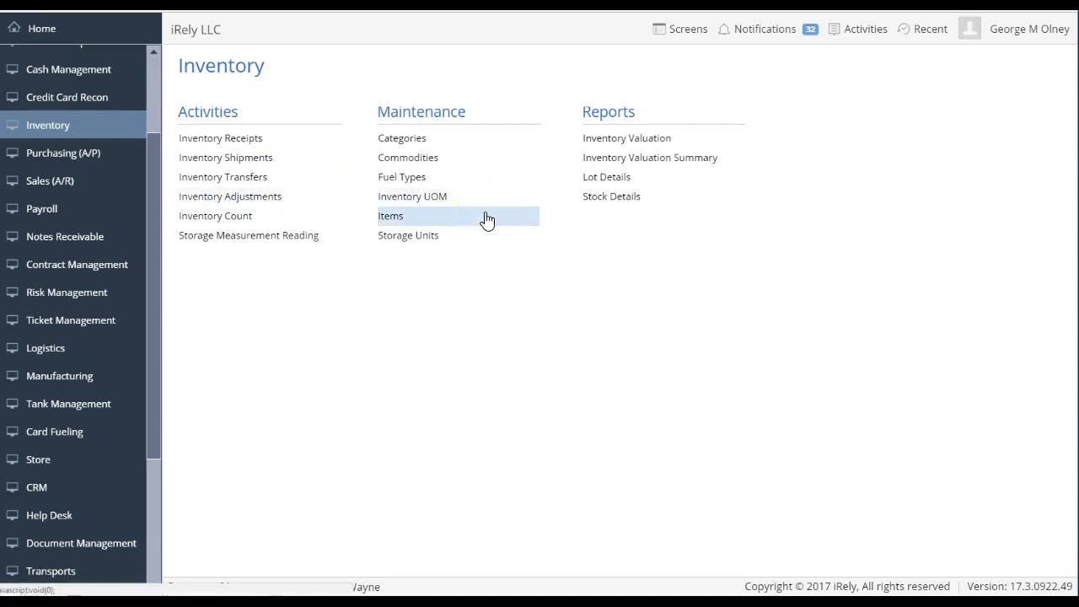
Open the Lot Detail report for LOT-64 and examine its columns and the list of columns available for display.
{"action": "left_click", "coordinate": [601, 179]}
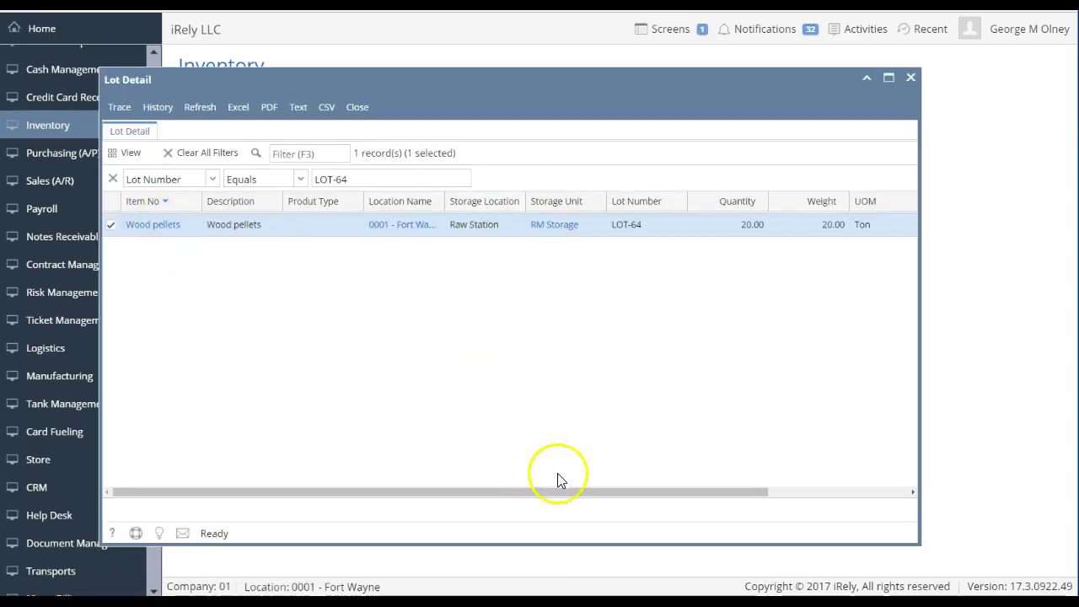
{"action": "left_click_drag", "start_coordinate": [584, 491], "coordinate": [713, 514]}
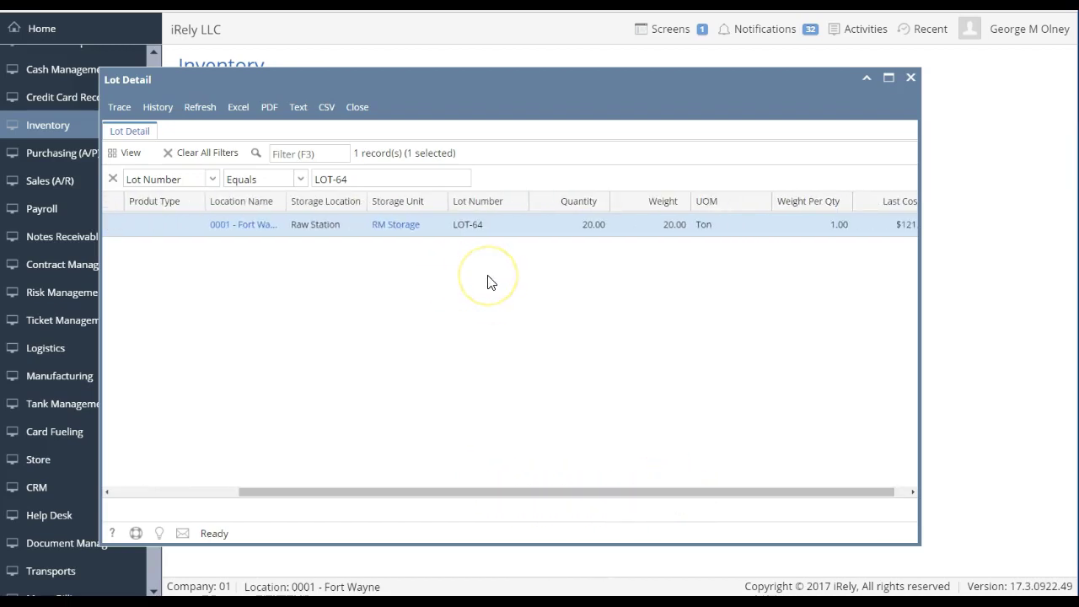
{"action": "right_click", "coordinate": [368, 205]}
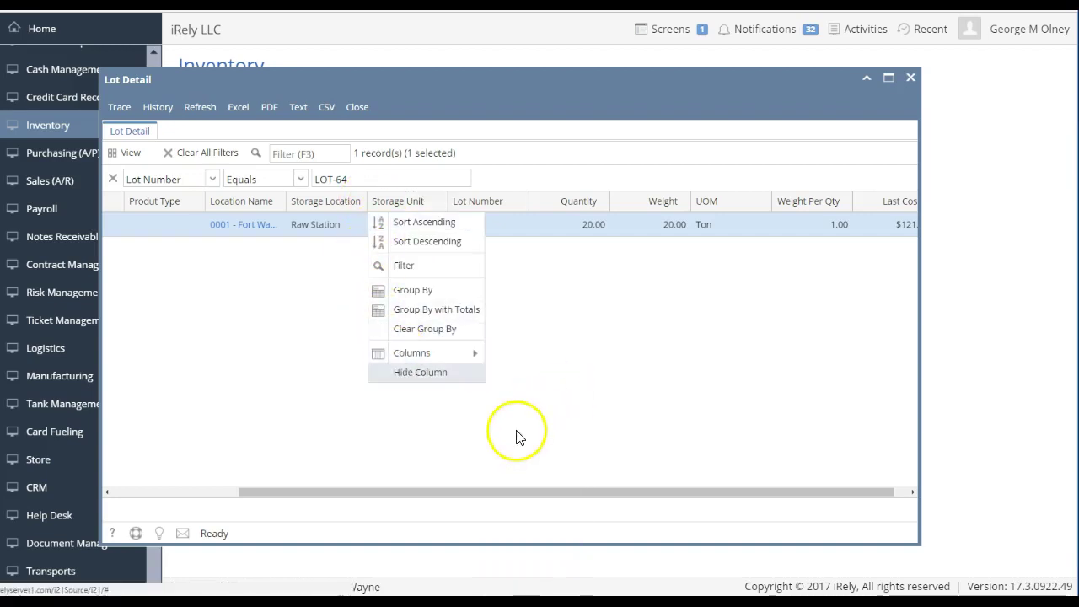
{"action": "mouse_move", "coordinate": [472, 354]}
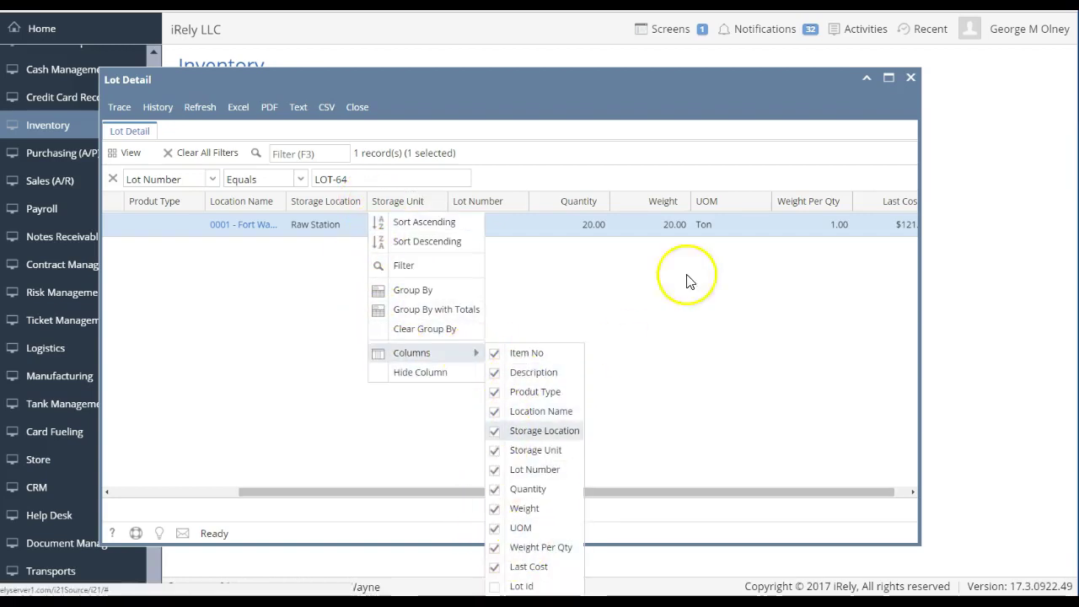